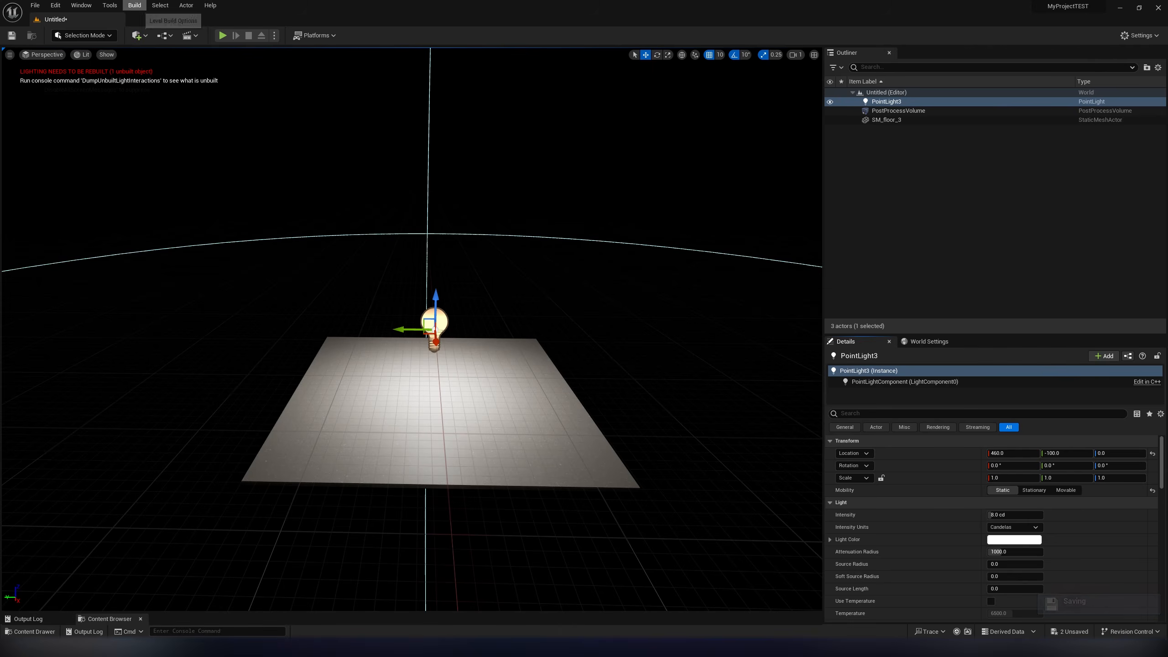
- Build only the lighting for the current level
{"action": "left_click", "coordinate": [134, 5]}
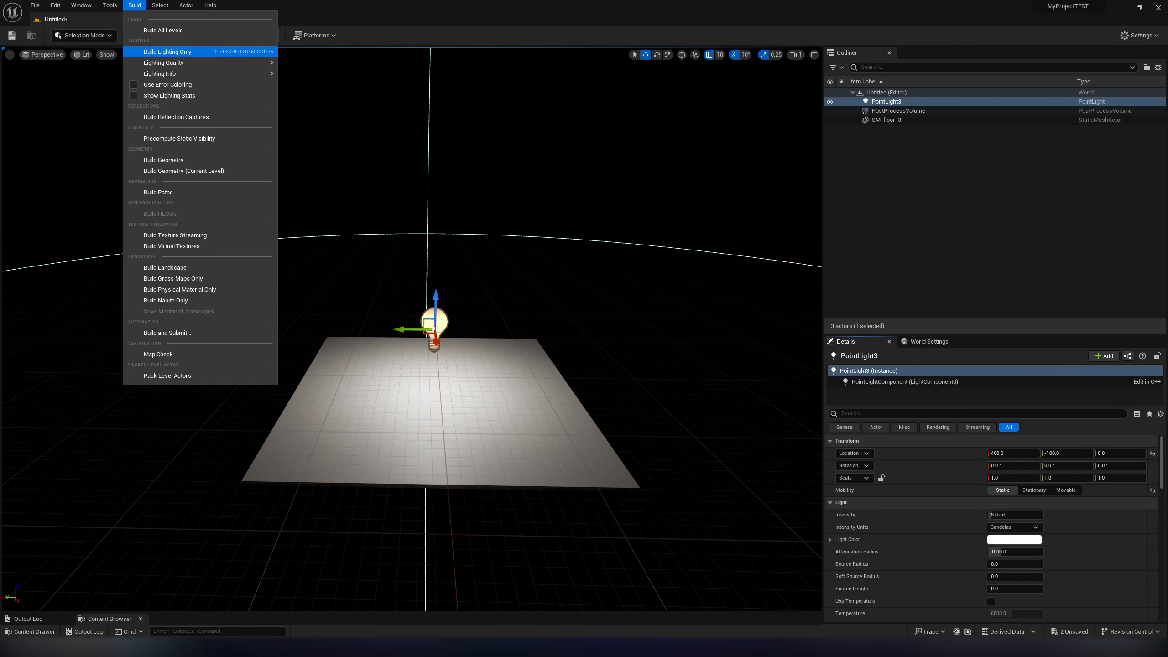
{"action": "left_click", "coordinate": [167, 52]}
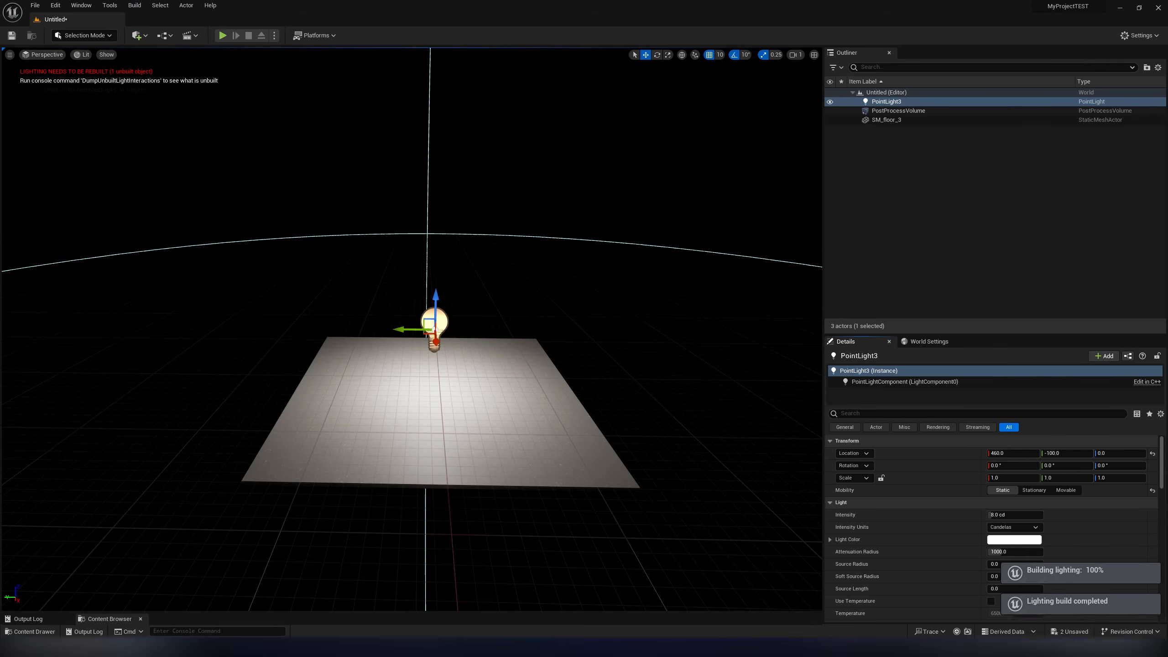
- Turn off Lumen for global illumination and reflections in the project's Rendering settings, and rebuild only the level's lighting
{"action": "left_click", "coordinate": [56, 5]}
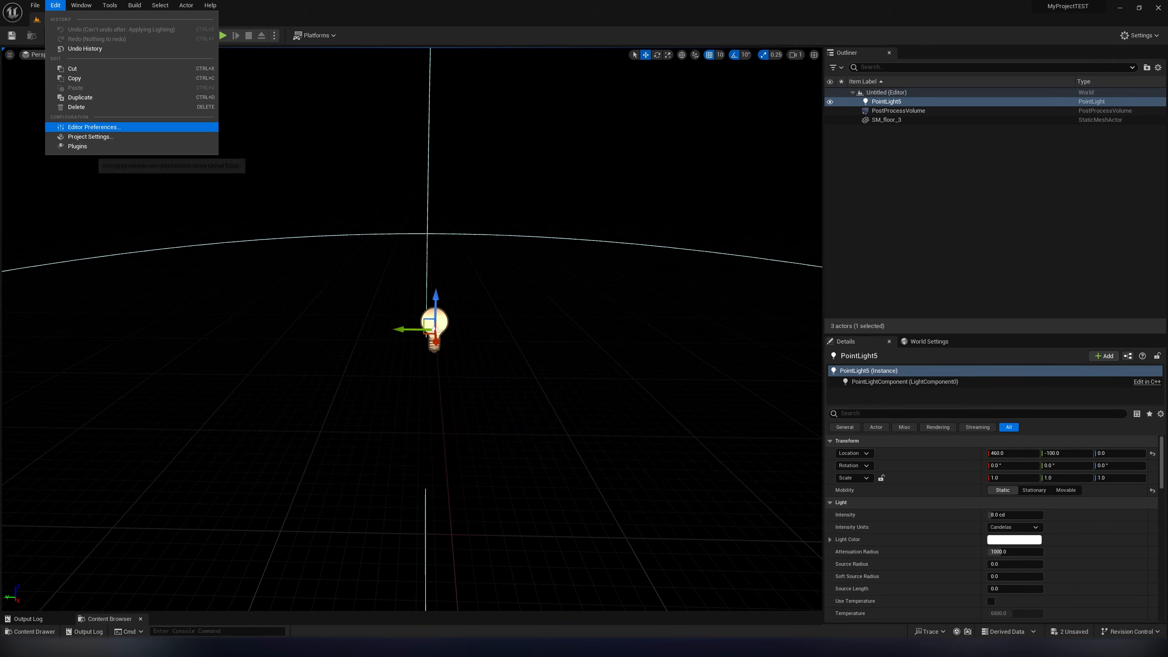
{"action": "left_click", "coordinate": [92, 127]}
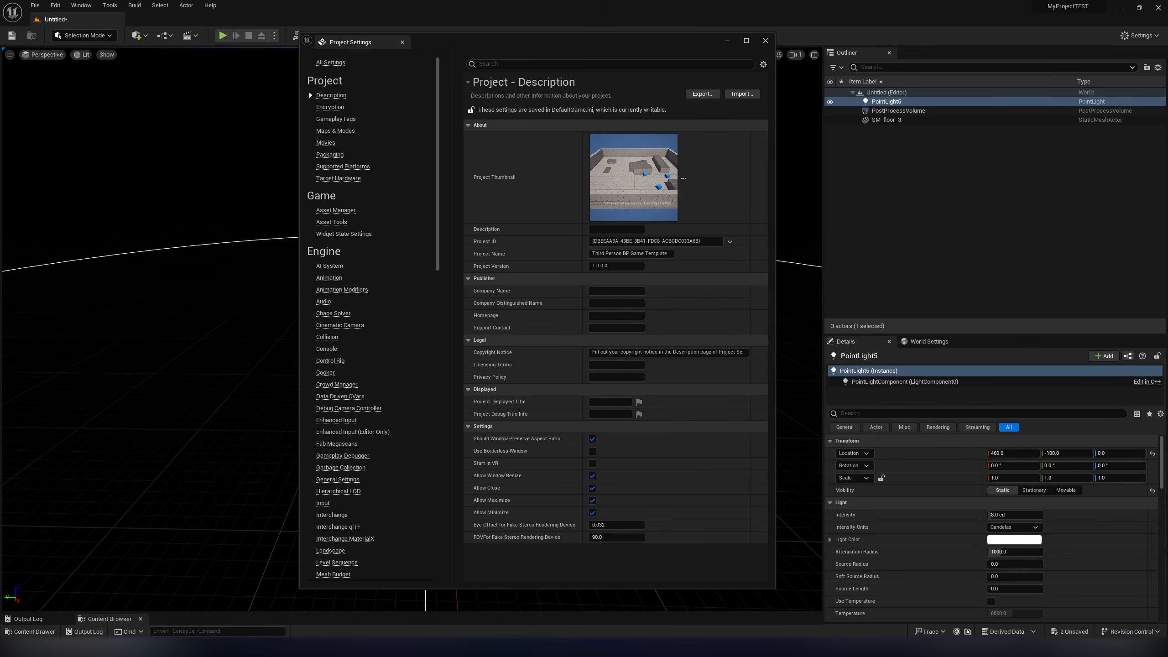
{"action": "scroll", "coordinate": [372, 317], "scroll_direction": "down", "scroll_amount": 5}
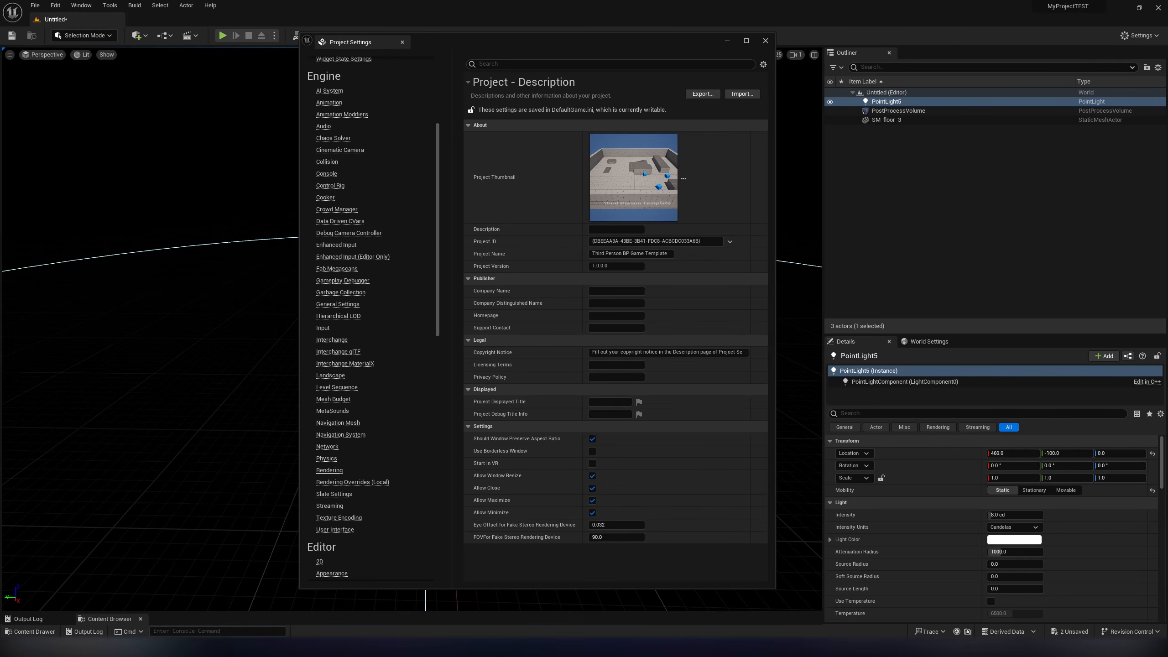
{"action": "left_click", "coordinate": [329, 470]}
{"action": "scroll", "coordinate": [611, 322], "scroll_direction": "down", "scroll_amount": 10}
{"action": "scroll", "coordinate": [575, 409], "scroll_direction": "down", "scroll_amount": 5}
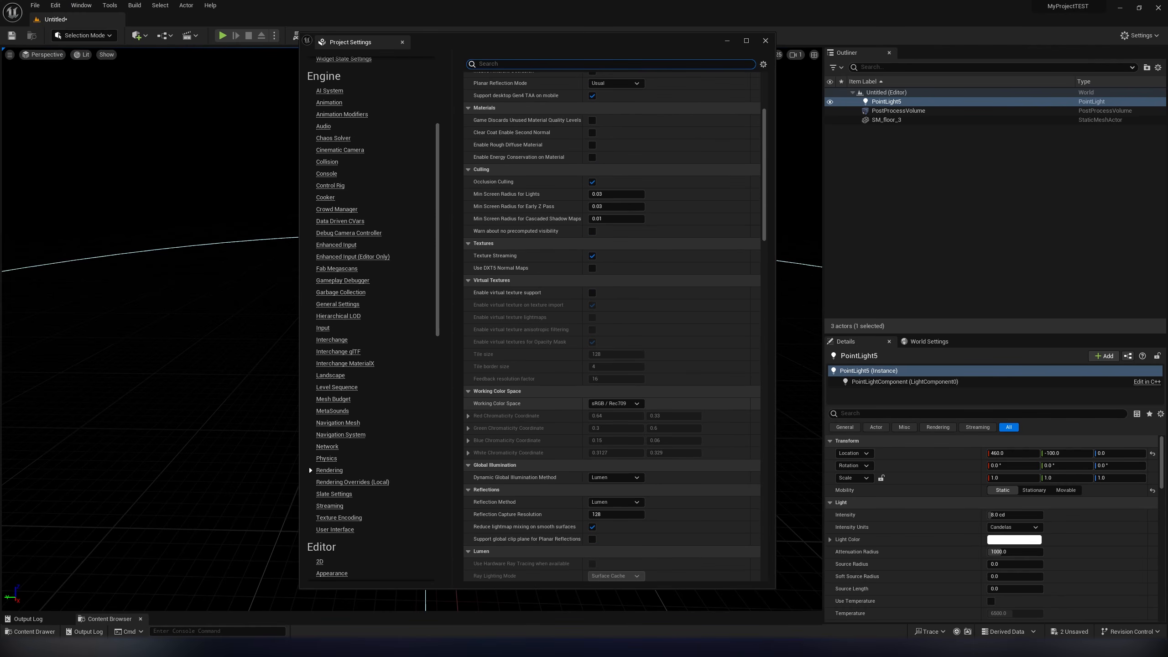
{"action": "left_click", "coordinate": [615, 390]}
{"action": "left_click", "coordinate": [598, 398]}
{"action": "left_click", "coordinate": [615, 415]}
{"action": "left_click", "coordinate": [602, 426]}
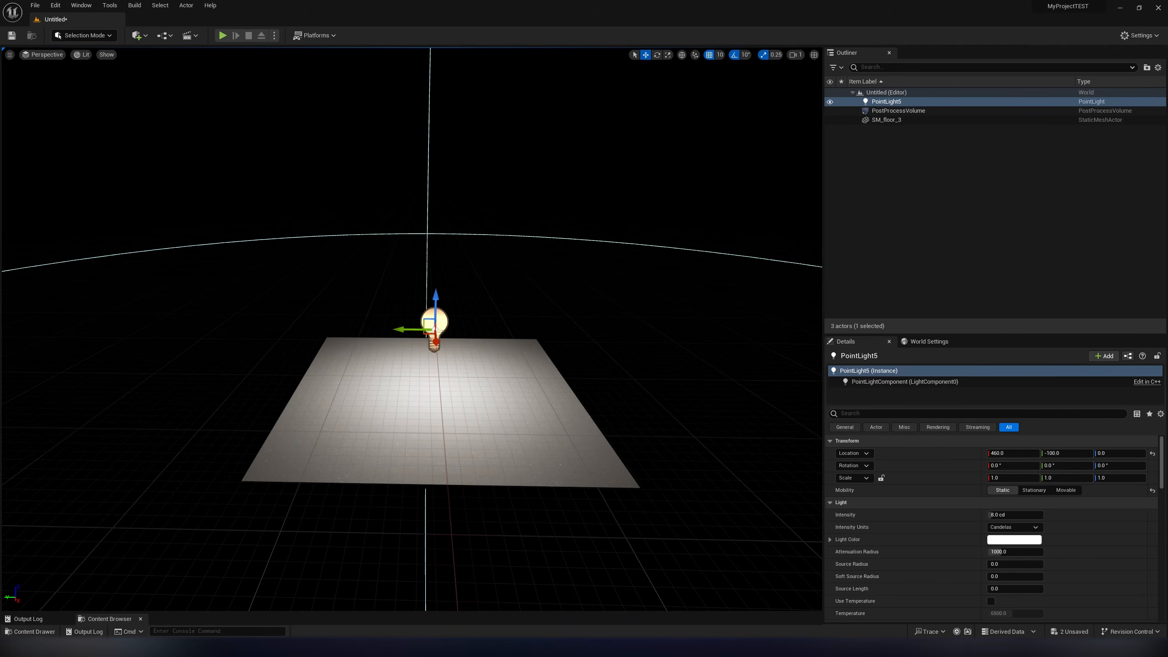
{"action": "left_click", "coordinate": [134, 5]}
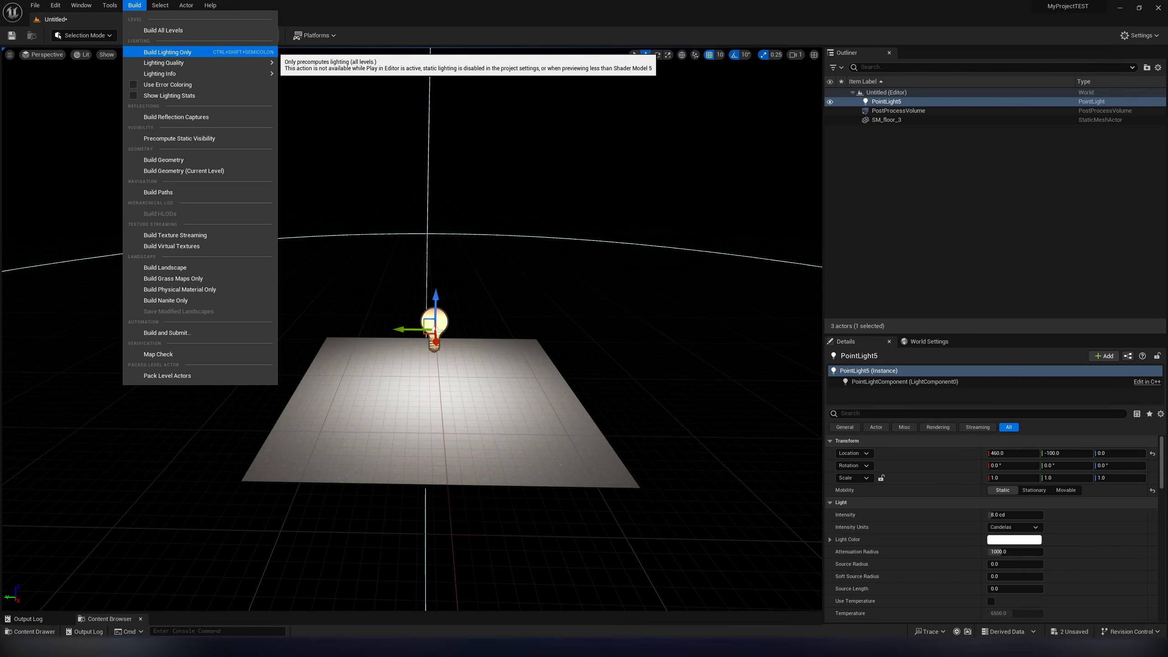
{"action": "left_click", "coordinate": [170, 52]}
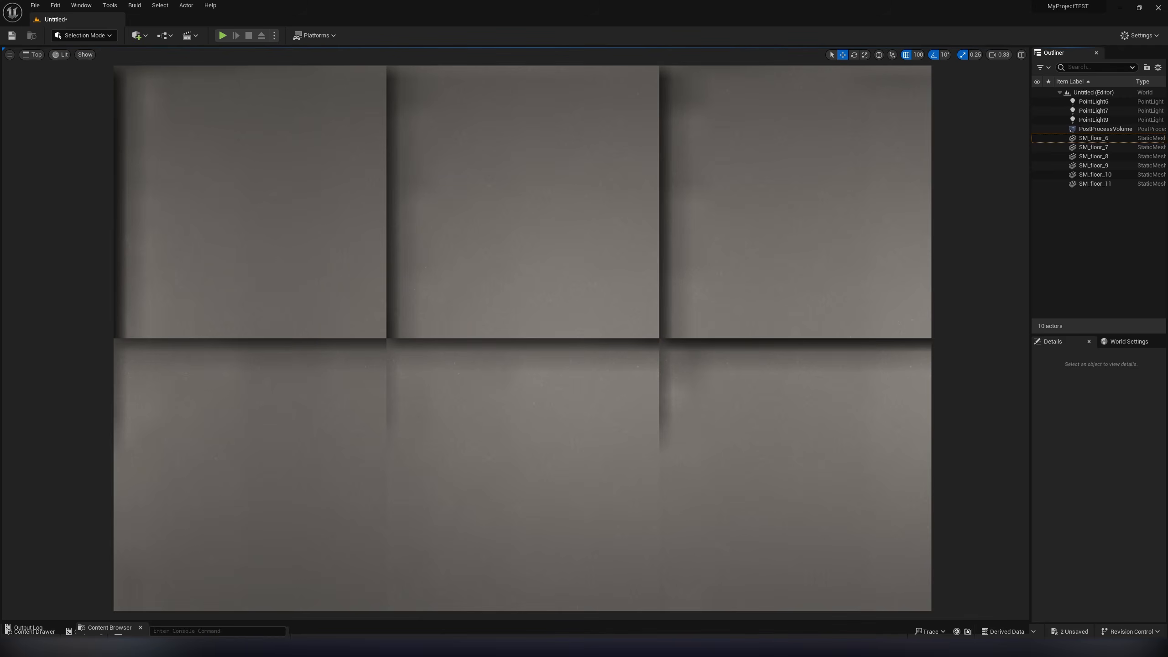
- Select the floor tiles SM_floor_6 through SM_floor_11, and overlay UV Channel 1 on the SM_floor_6 mesh in its editor
{"action": "left_click", "coordinate": [1093, 138]}
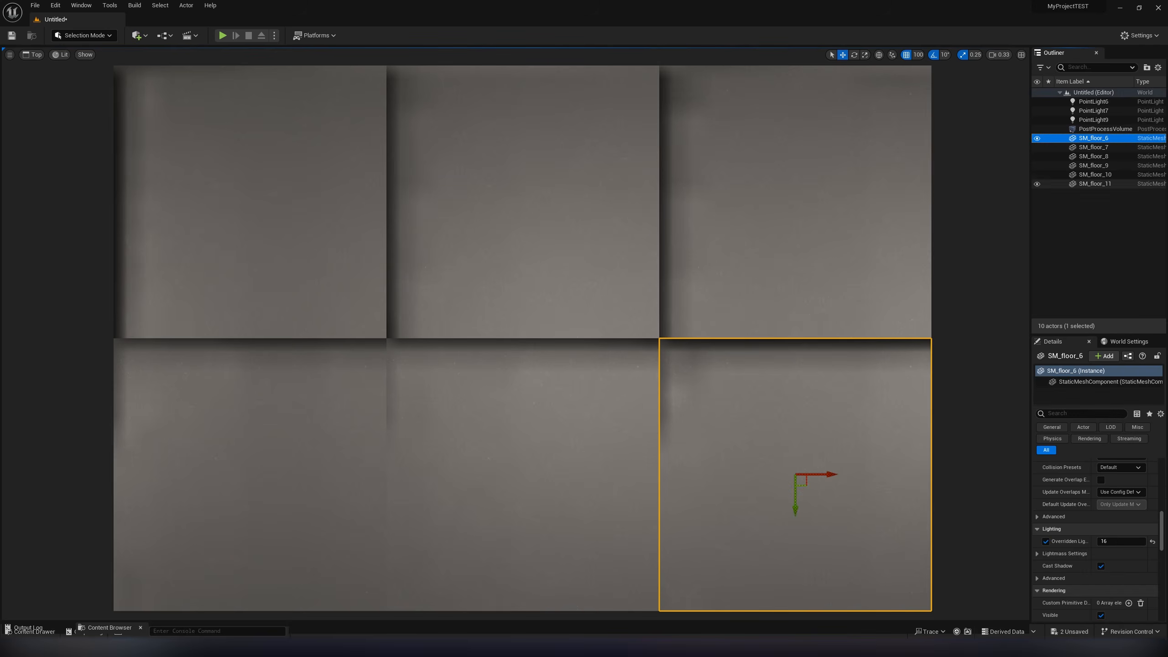
{"action": "left_click", "coordinate": [1095, 184], "text": "shift"}
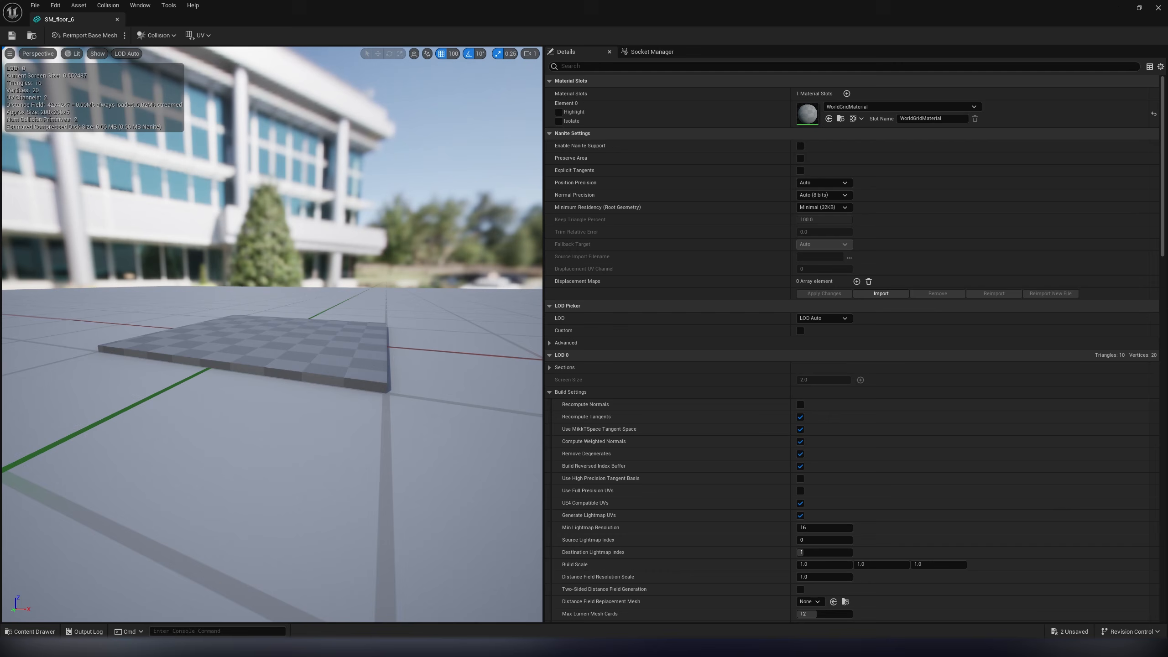
{"action": "left_click", "coordinate": [200, 35]}
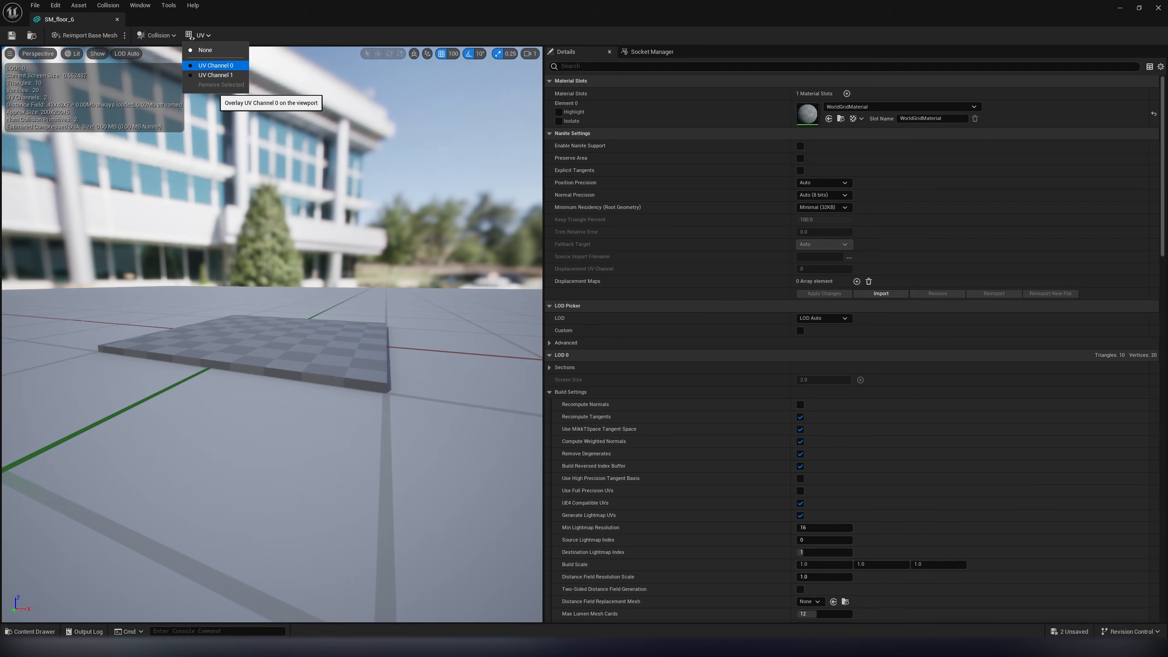
{"action": "left_click", "coordinate": [215, 75]}
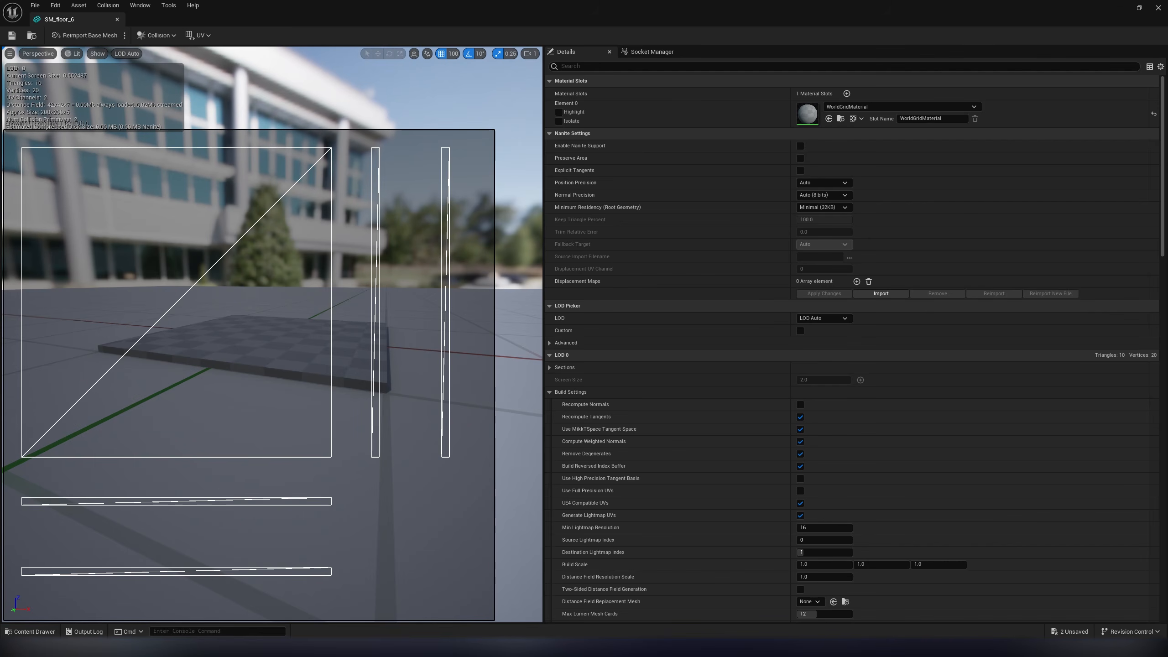
{"action": "left_click", "coordinate": [200, 35]}
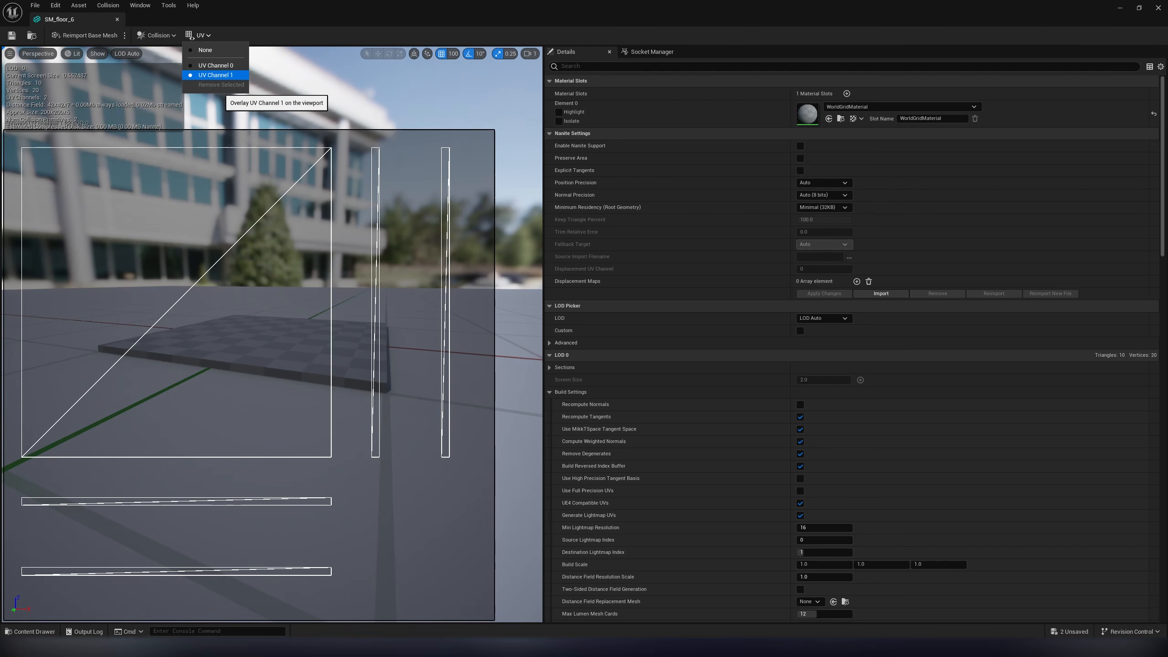
{"action": "left_click", "coordinate": [216, 75]}
- Set the Min Lightmap Resolution of the SM_floor_6 mesh to 64 and apply the build settings
{"action": "scroll", "coordinate": [666, 329], "scroll_direction": "down", "scroll_amount": 3}
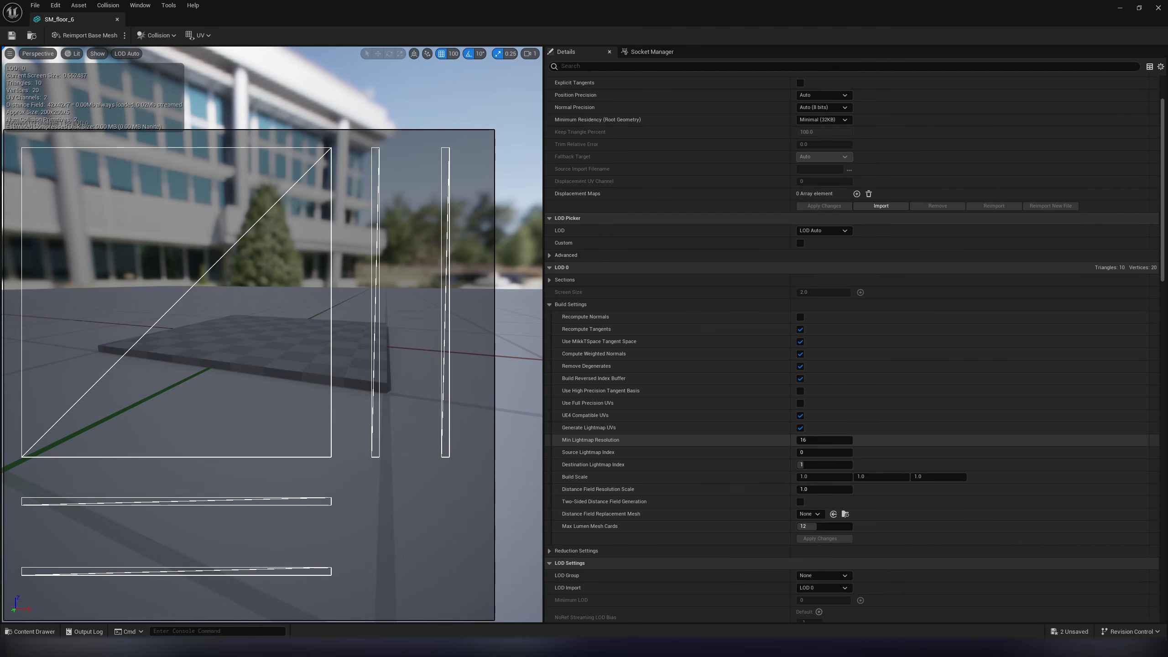
{"action": "left_click", "coordinate": [823, 440]}
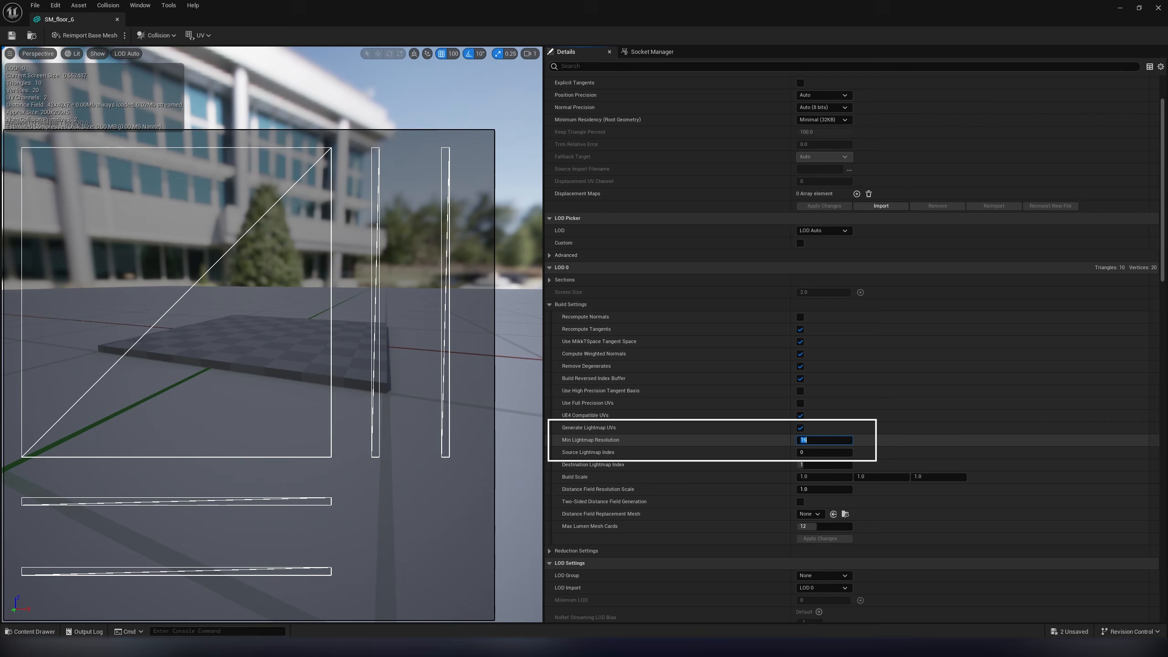
{"action": "type", "text": "6"}
{"action": "key", "text": "Return"}
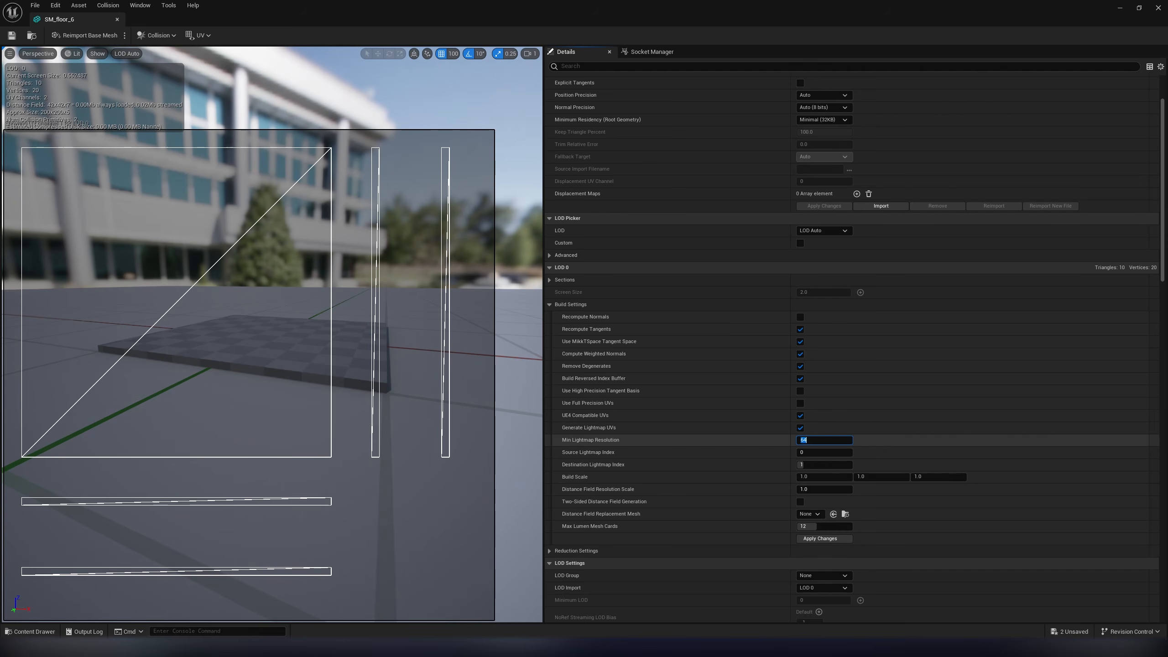
{"action": "left_click", "coordinate": [819, 538]}
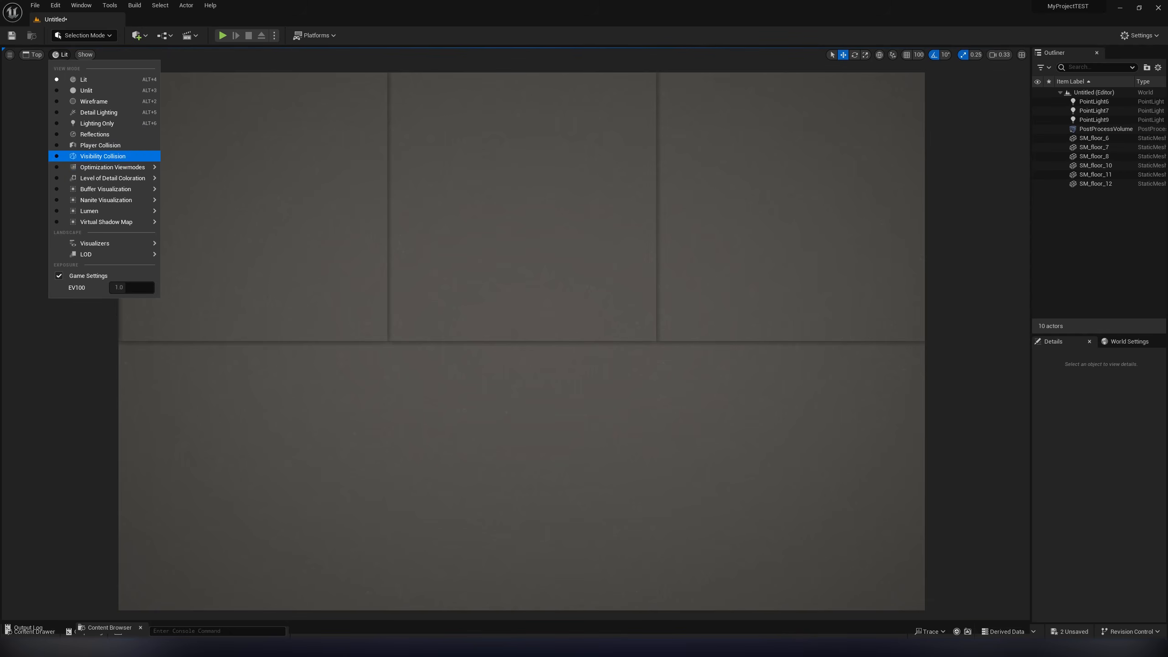
- Show the level in the Lightmap Density view mode and select the floor tiles SM_floor_6 through SM_floor_11
{"action": "mouse_move", "coordinate": [112, 167]}
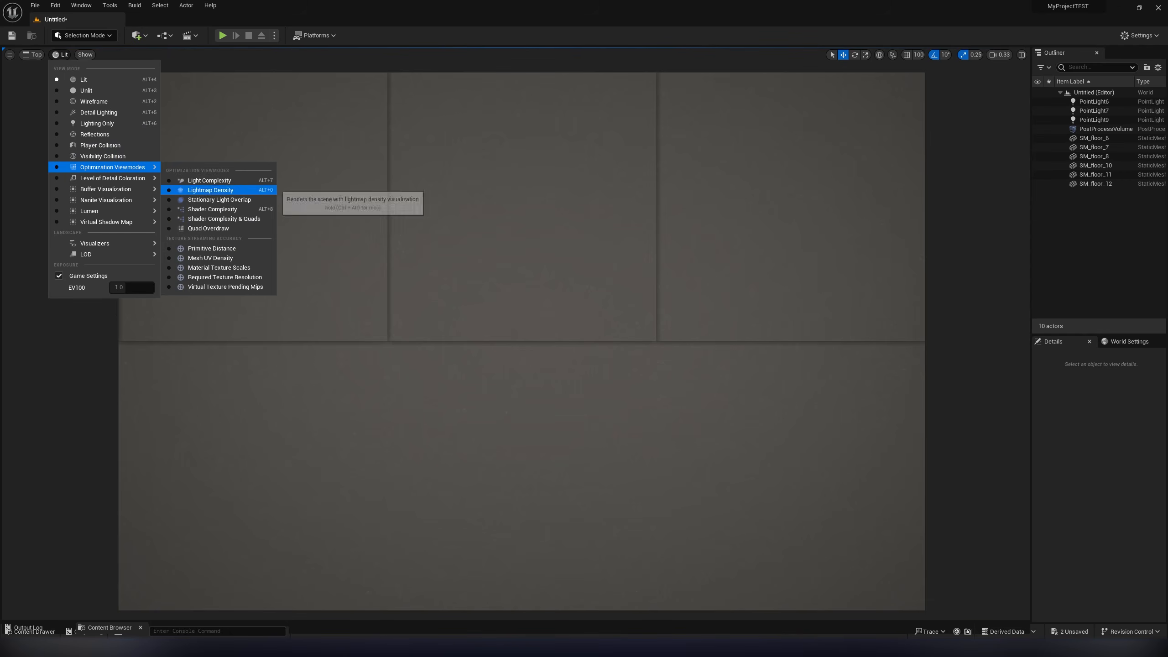
{"action": "left_click", "coordinate": [211, 190]}
{"action": "left_click", "coordinate": [1094, 139]}
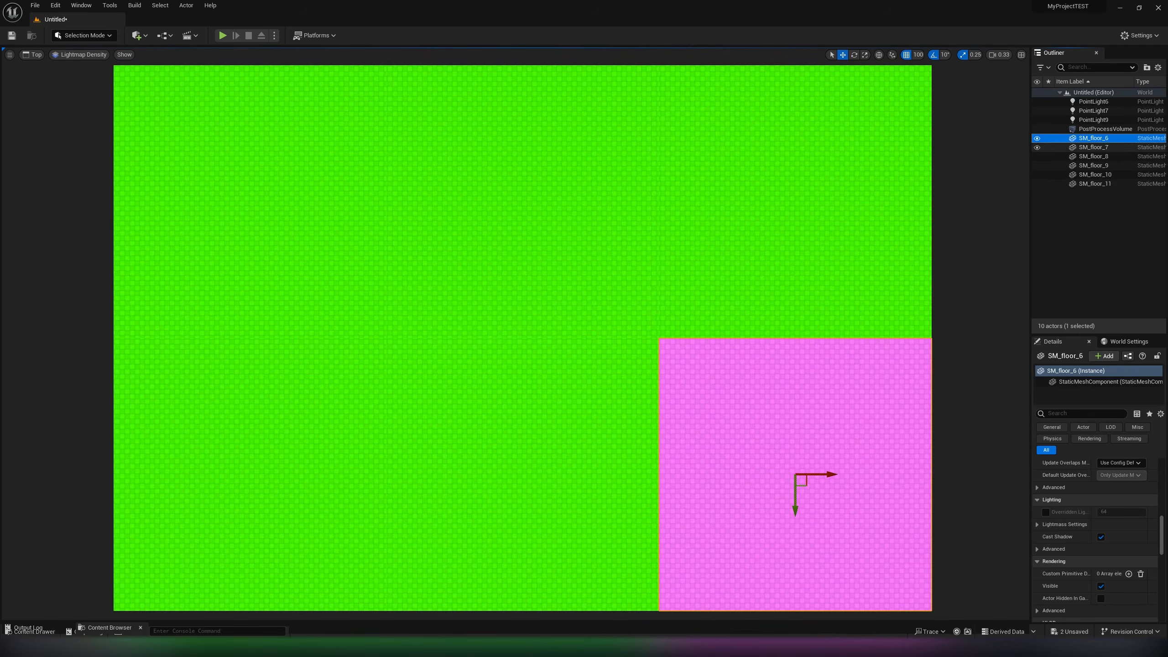
{"action": "left_click", "coordinate": [1094, 183], "text": "shift"}
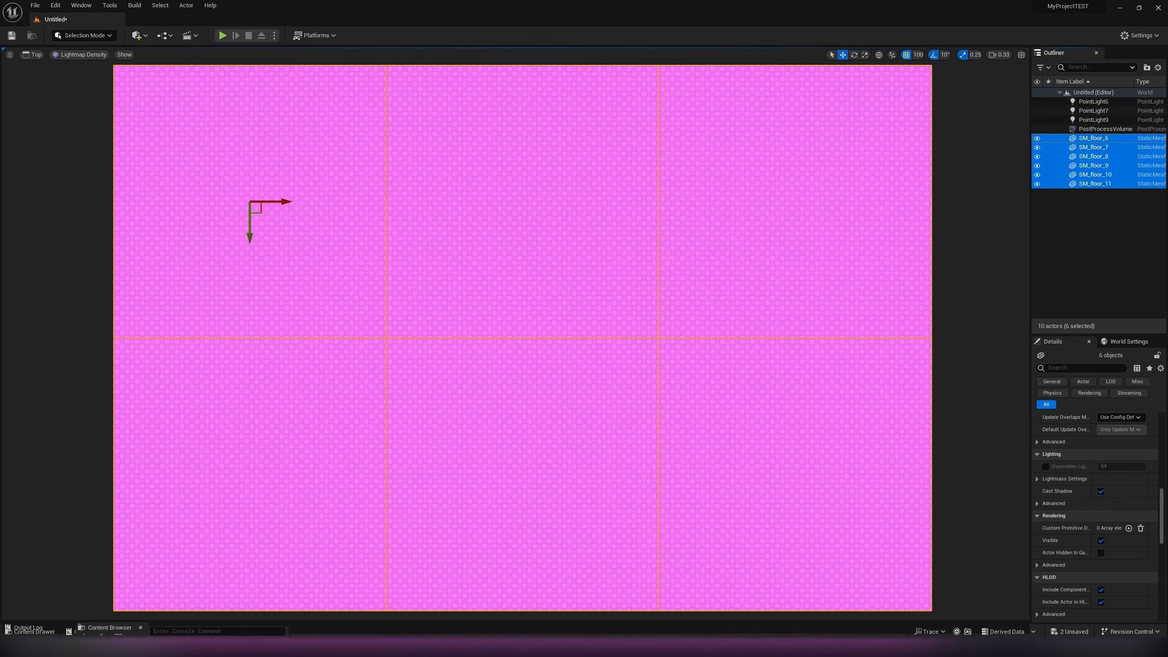
- Override the light map resolution of the floor tile SM_floor_11 with 12 and deselect the tile
{"action": "left_click", "coordinate": [285, 239]}
{"action": "left_click_drag", "start_coordinate": [1030, 322], "coordinate": [891, 322]}
{"action": "left_click", "coordinate": [966, 413]}
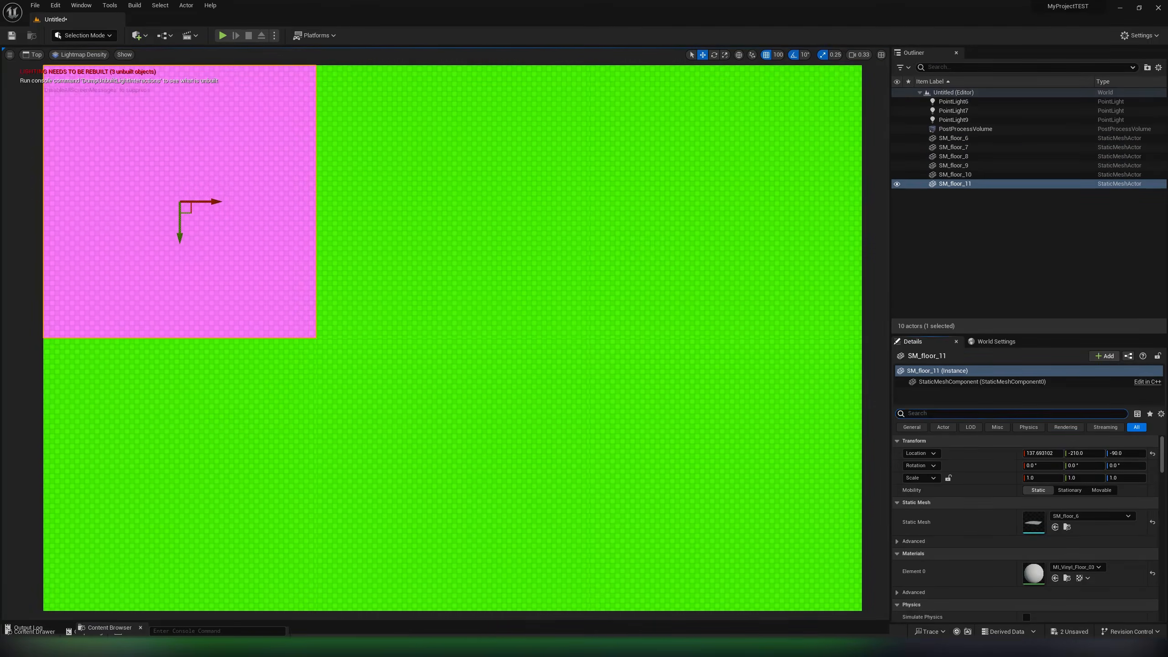
{"action": "type", "text": "res"}
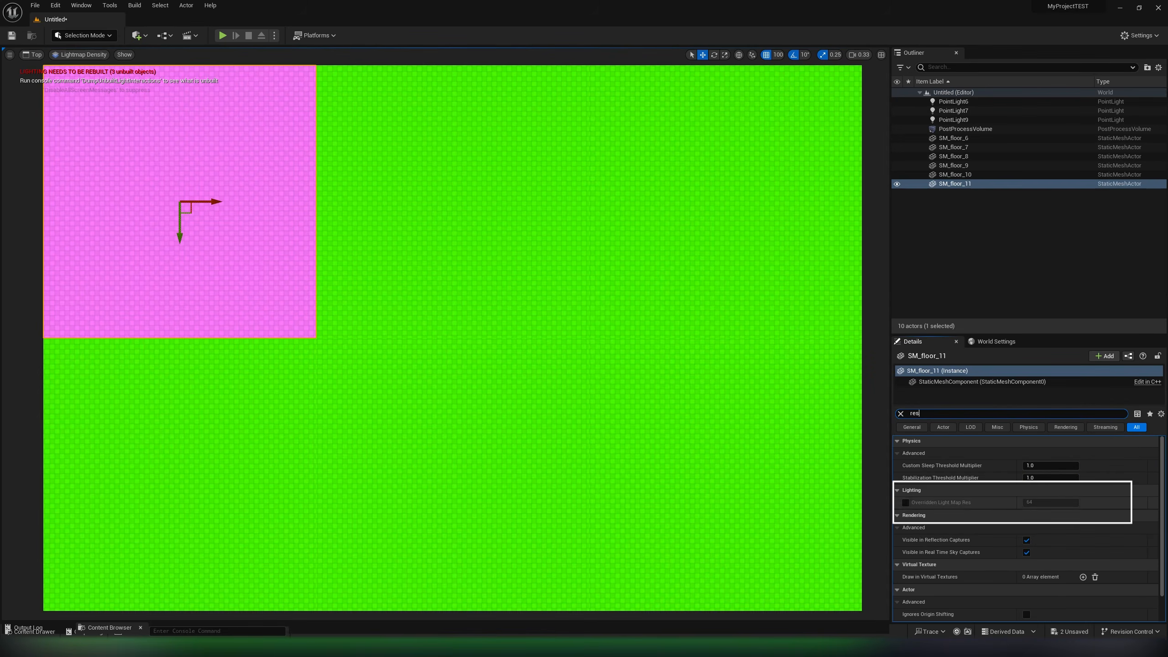
{"action": "left_click", "coordinate": [1029, 502]}
{"action": "type", "text": "12"}
{"action": "key", "text": "Return"}
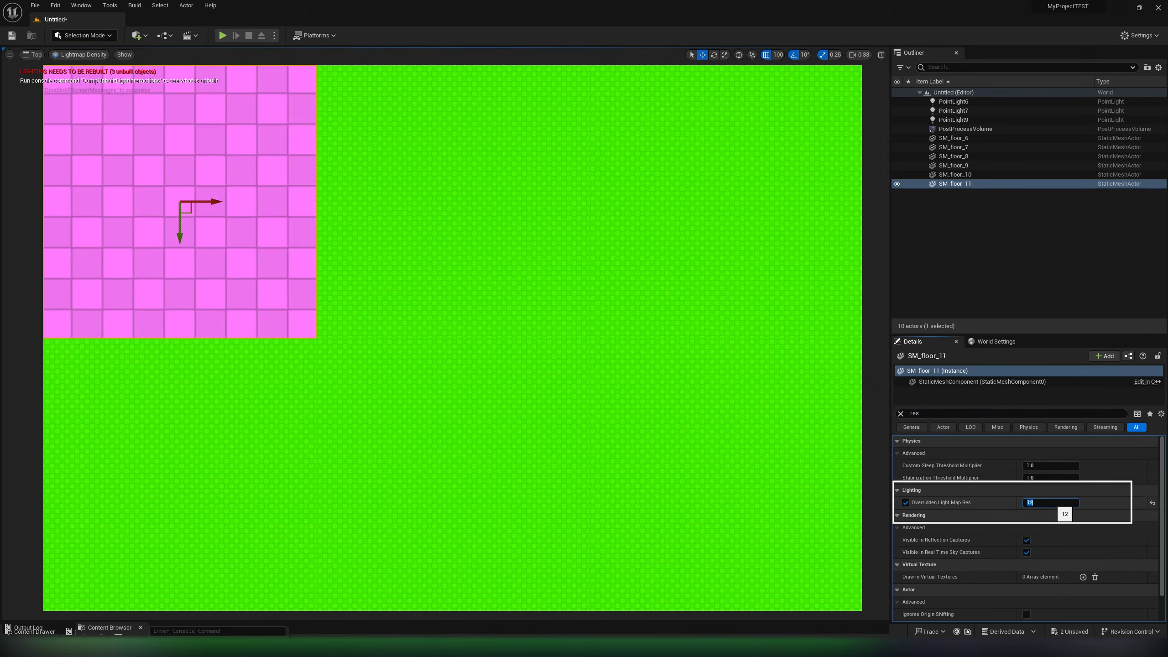
{"action": "key", "text": "Escape"}
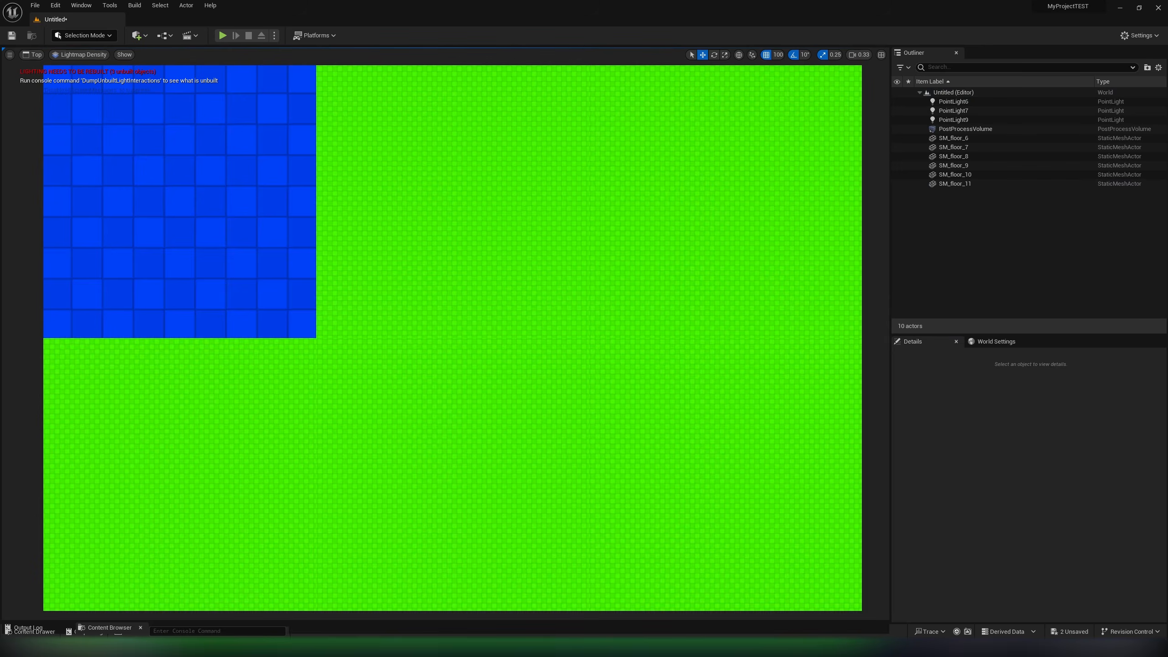
- Set the overridden light map resolution of SM_floor_11 to 64 and deselect the tile
{"action": "left_click", "coordinate": [180, 202]}
{"action": "left_click", "coordinate": [1043, 503]}
{"action": "type", "text": "64"}
{"action": "key", "text": "Return"}
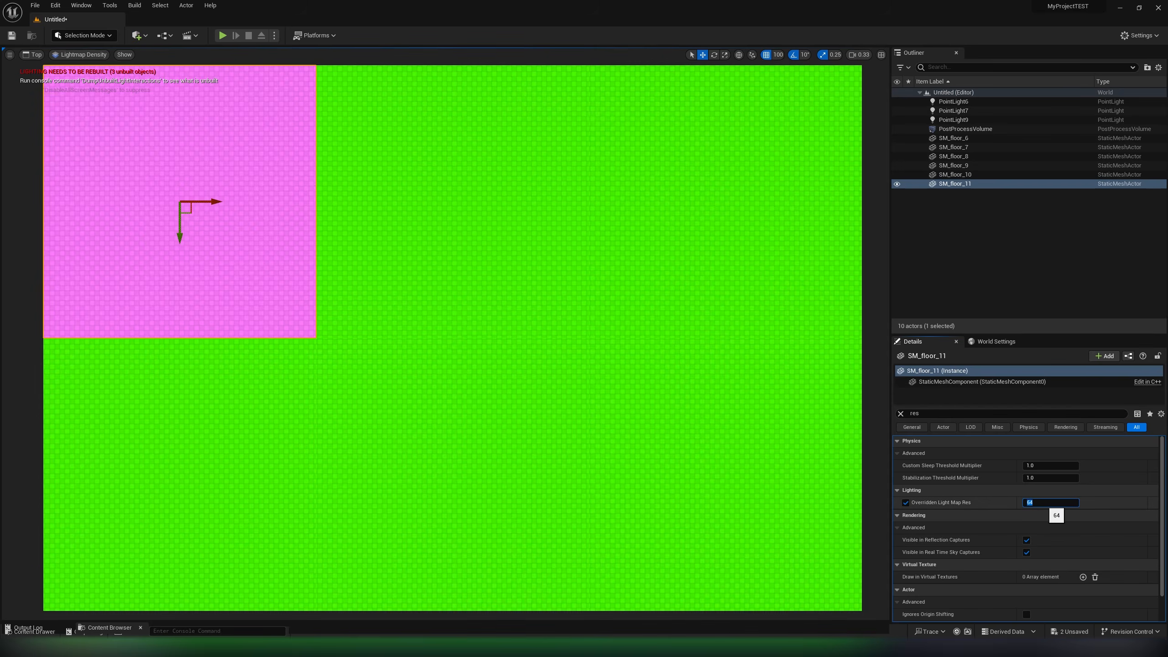
{"action": "key", "text": "Escape"}
- Set the overridden light map resolution of SM_floor_11 to 512 and return the viewport to the Lit view mode
{"action": "left_click", "coordinate": [179, 202]}
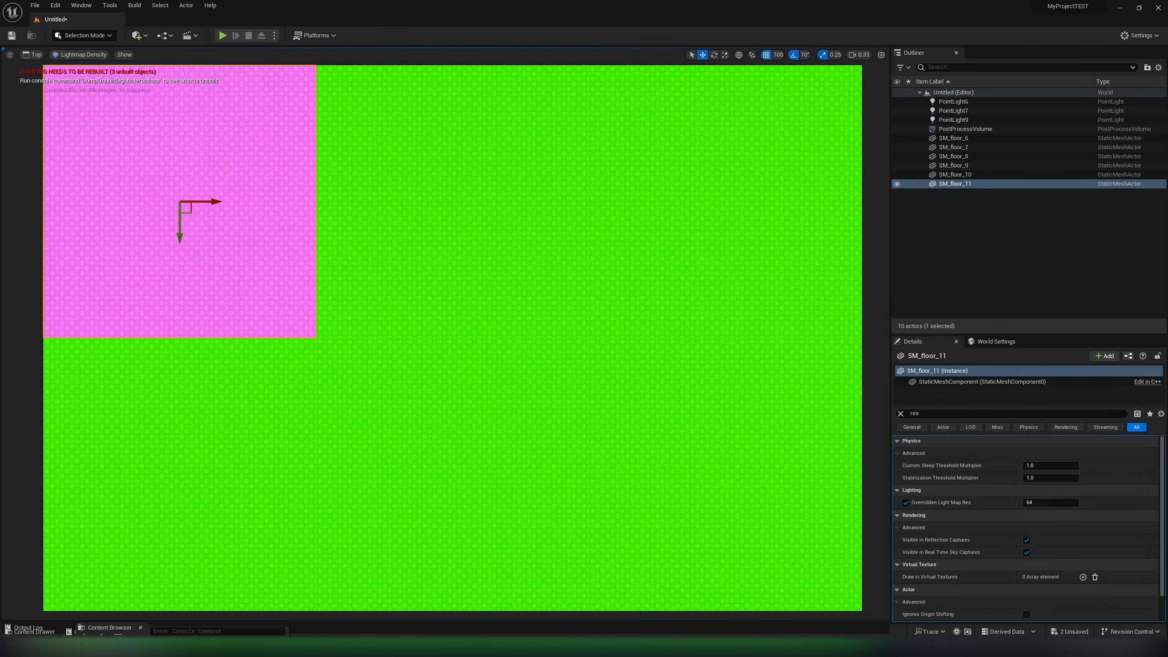
{"action": "left_click", "coordinate": [1042, 503]}
{"action": "type", "text": "512"}
{"action": "key", "text": "Return"}
{"action": "key", "text": "Escape"}
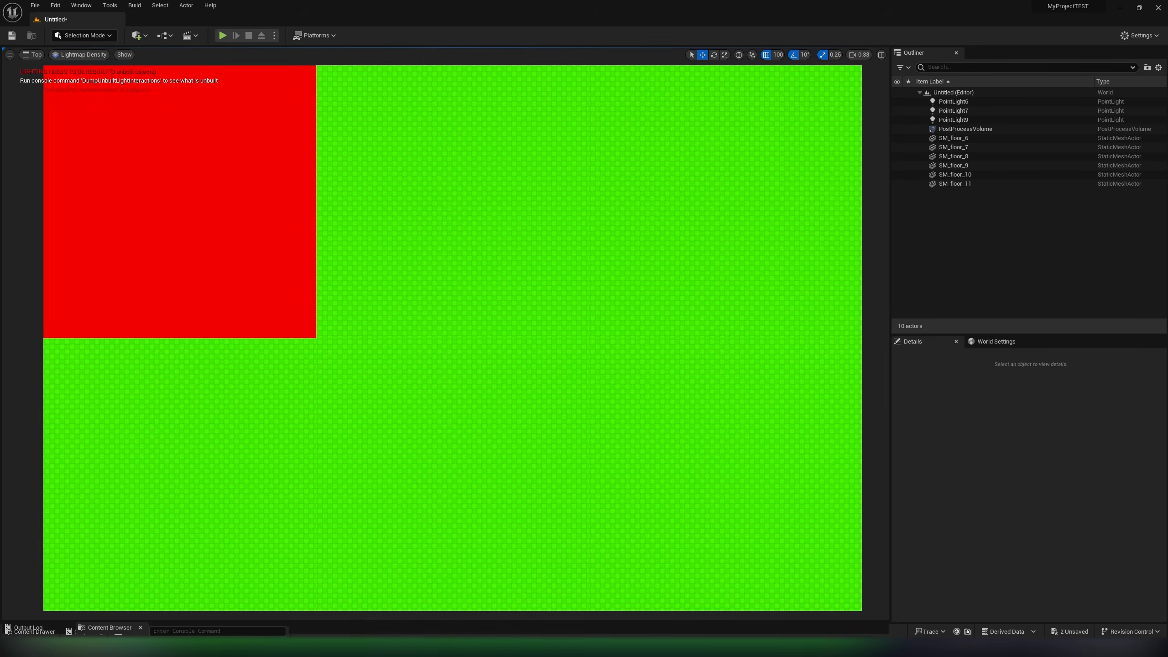
{"action": "key", "text": "alt+4"}
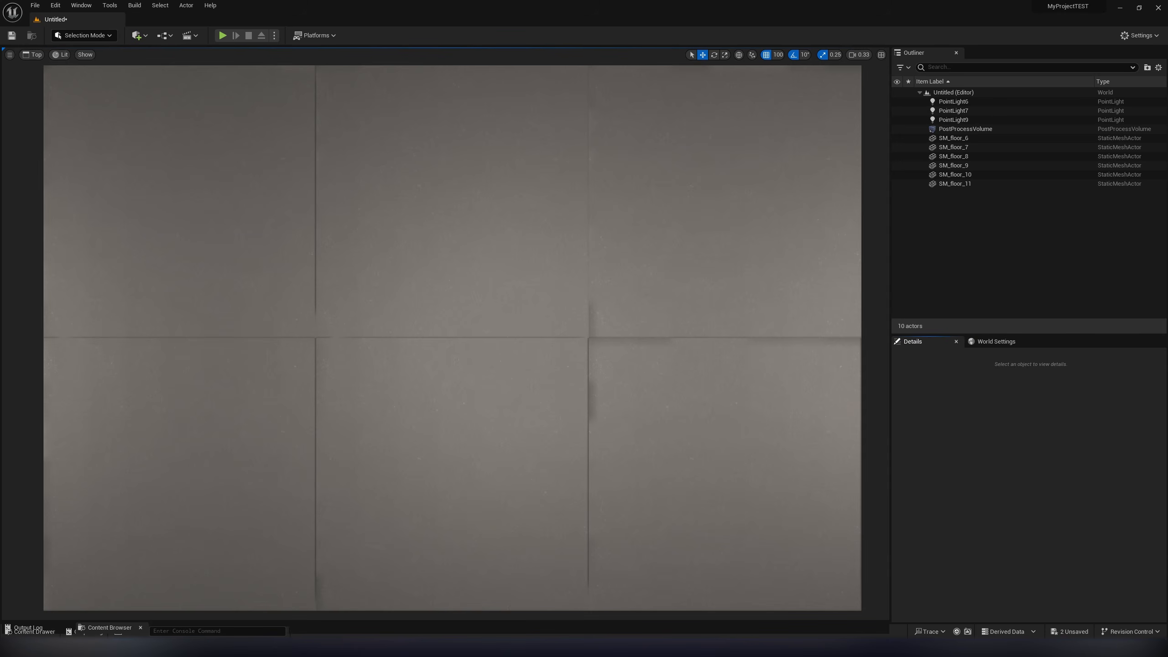
- Set the Static Lighting Level Scale to 0.5 in the world's Lightmass settings
{"action": "left_click", "coordinate": [995, 341]}
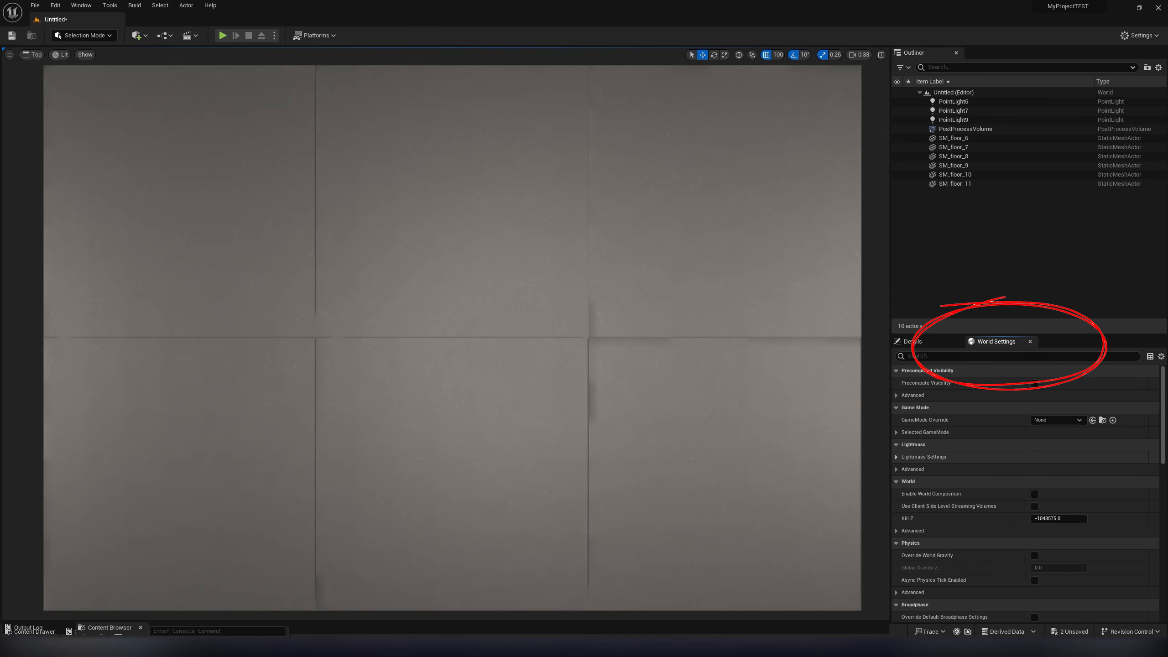
{"action": "left_click", "coordinate": [895, 457]}
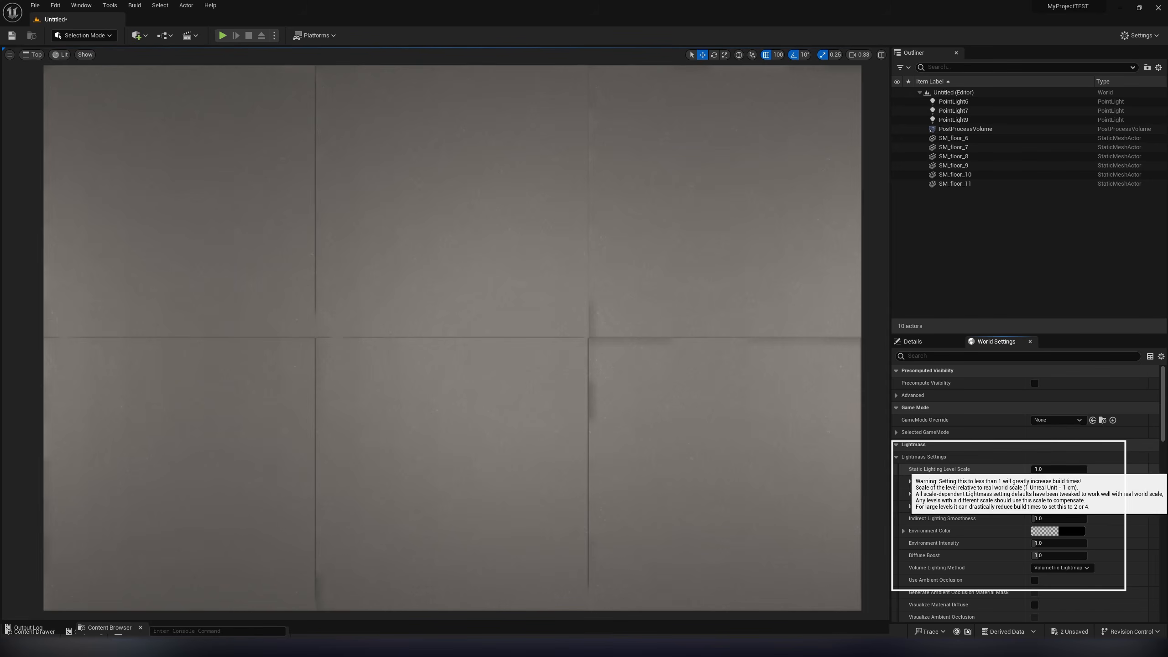
{"action": "left_click", "coordinate": [1051, 469]}
{"action": "type", "text": "0.5"}
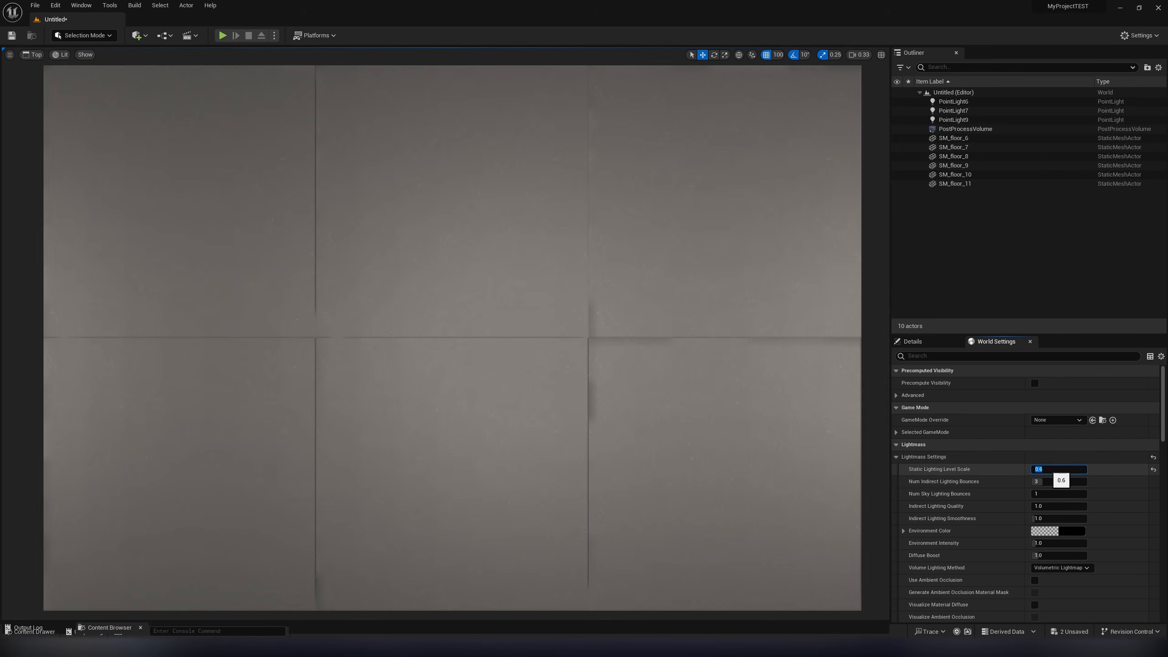
{"action": "key", "text": "Return"}
{"action": "type", "text": "0.3"}
{"action": "key", "text": "Return"}
{"action": "type", "text": "0.5"}
{"action": "key", "text": "Return"}
- Set the number of indirect lighting bounces to 6 and sky lighting bounces to 5
{"action": "left_click", "coordinate": [1057, 482]}
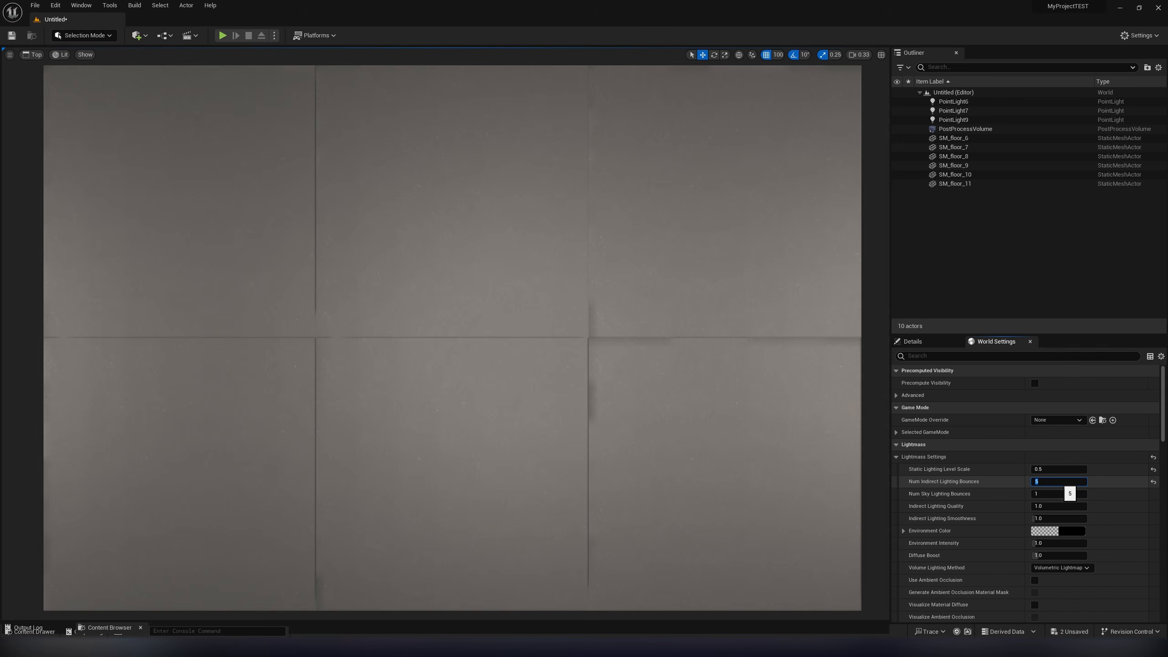
{"action": "key", "text": "Return"}
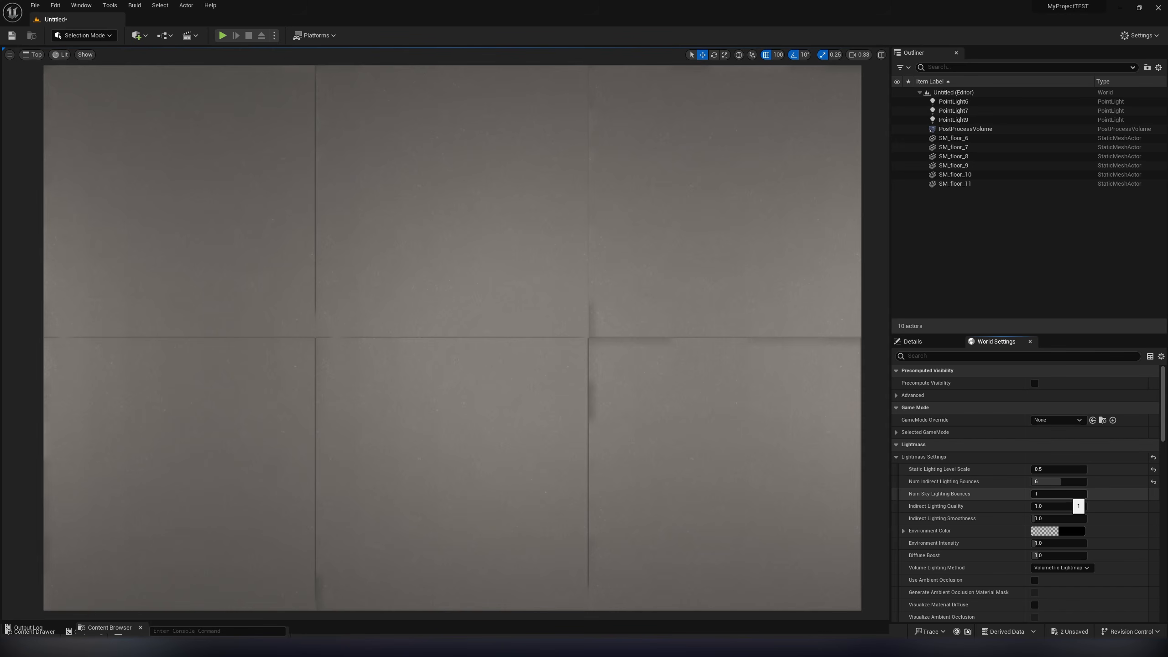
{"action": "left_click", "coordinate": [1066, 494]}
{"action": "type", "text": "5"}
{"action": "key", "text": "Return"}
- Set the Indirect Lighting Quality to 2.0 in the Lightmass settings
{"action": "left_click", "coordinate": [1054, 506]}
{"action": "type", "text": "2.0"}
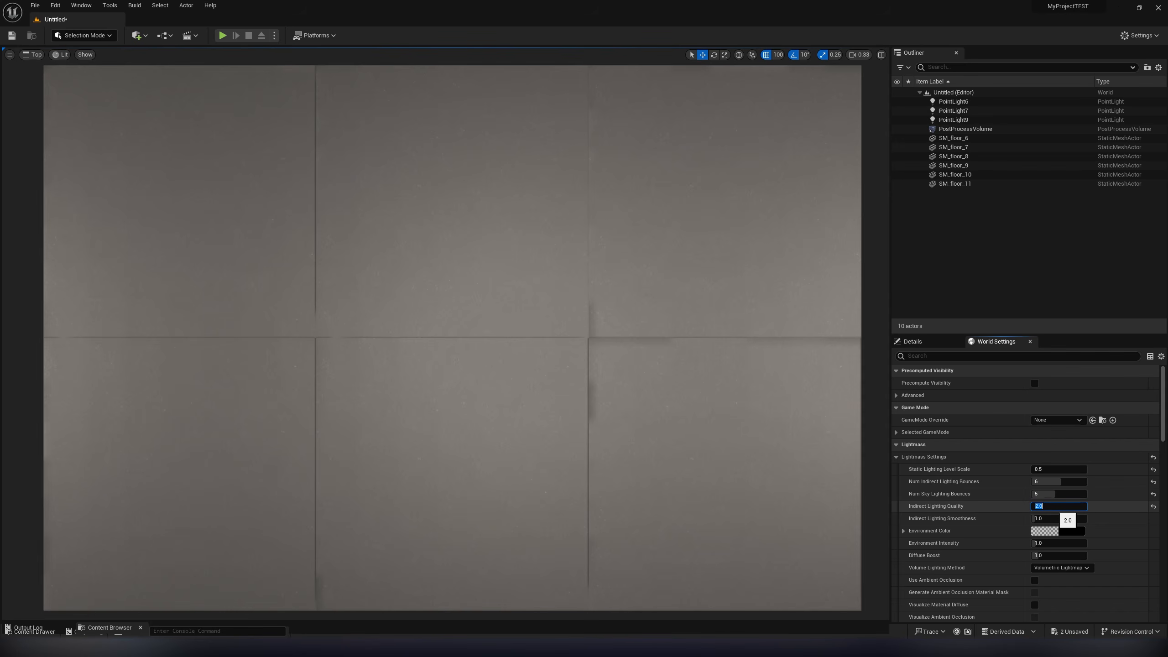
{"action": "type", "text": "1.0"}
- Set the Indirect Lighting Quality to 1.0 and try Indirect Lighting Smoothness values of 0.7 and 1.5
{"action": "key", "text": "Tab"}
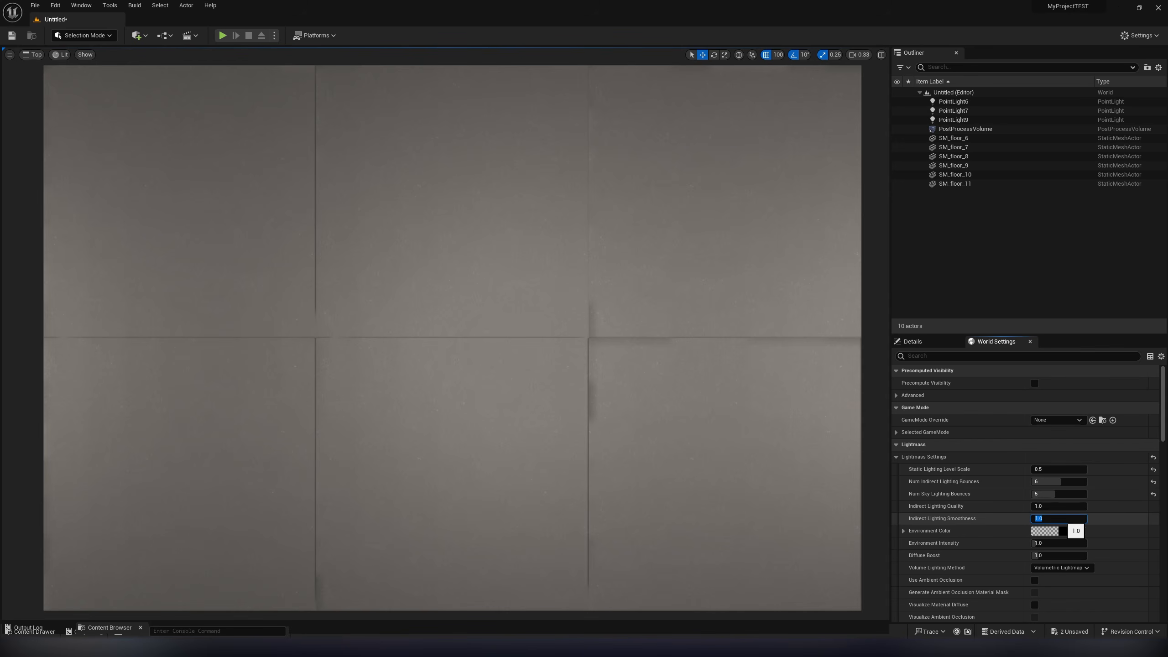
{"action": "type", "text": "0.71.5"}
{"action": "key", "text": "Return"}
- Rebuild only the lighting of the level with the changed Lightmass settings
{"action": "left_click", "coordinate": [134, 6]}
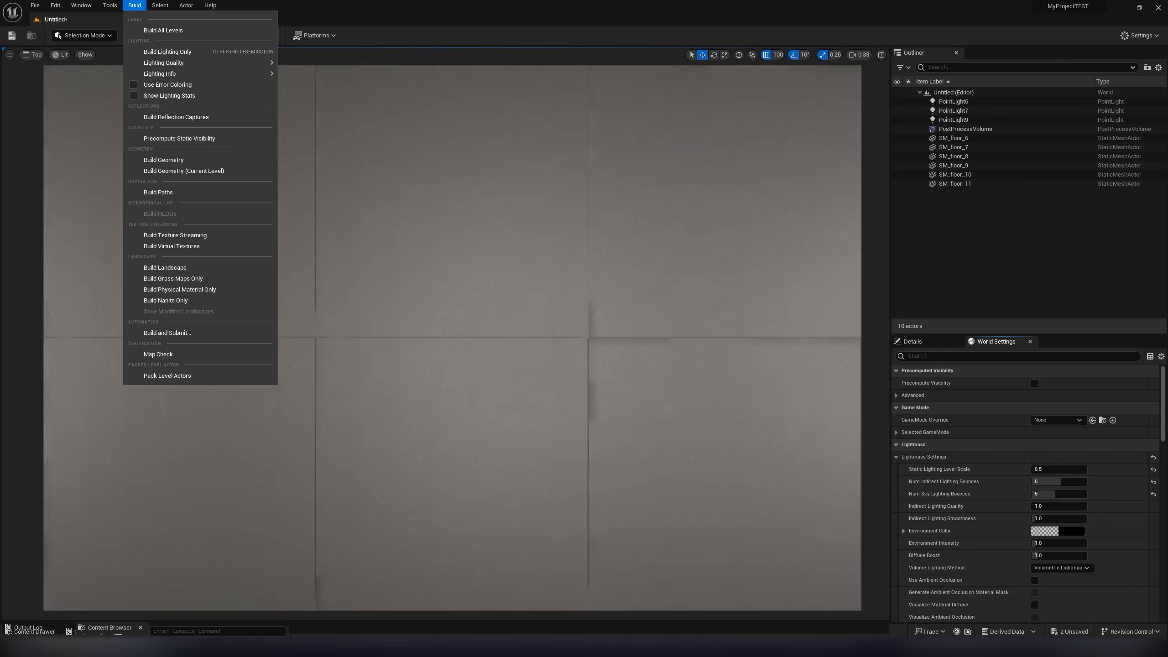
{"action": "left_click", "coordinate": [165, 52]}
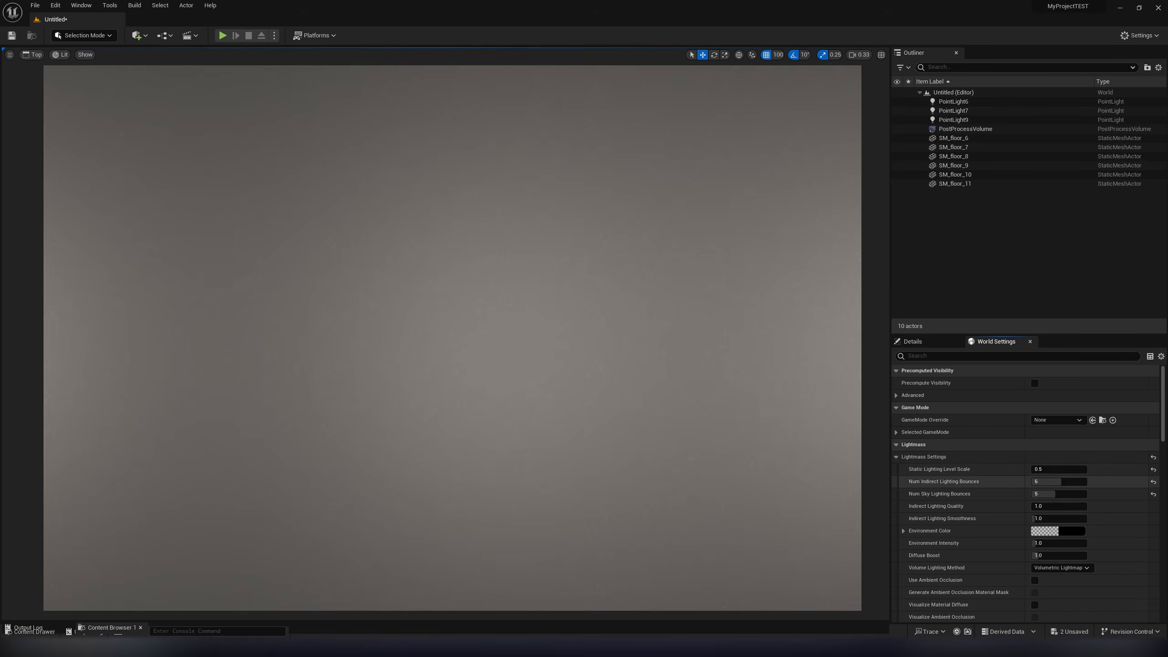
{"action": "scroll", "coordinate": [1011, 479], "scroll_direction": "down", "scroll_amount": 8}
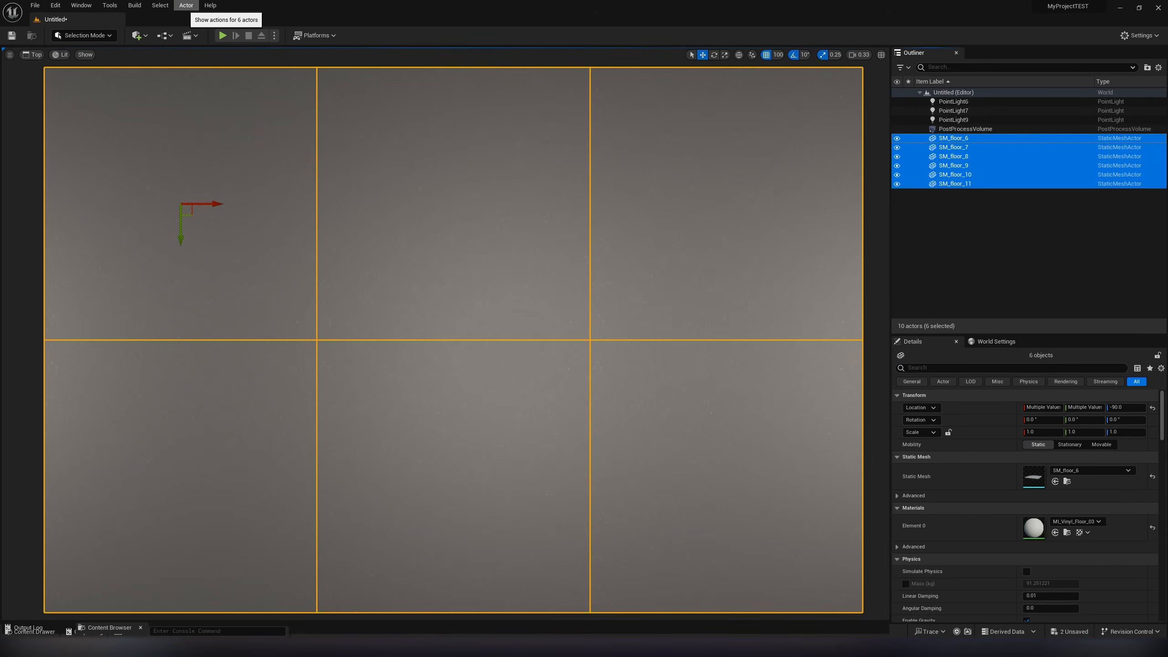
- Batch the six selected SM_floor tiles into one instanced actor and rebuild only the lighting
{"action": "left_click", "coordinate": [186, 5]}
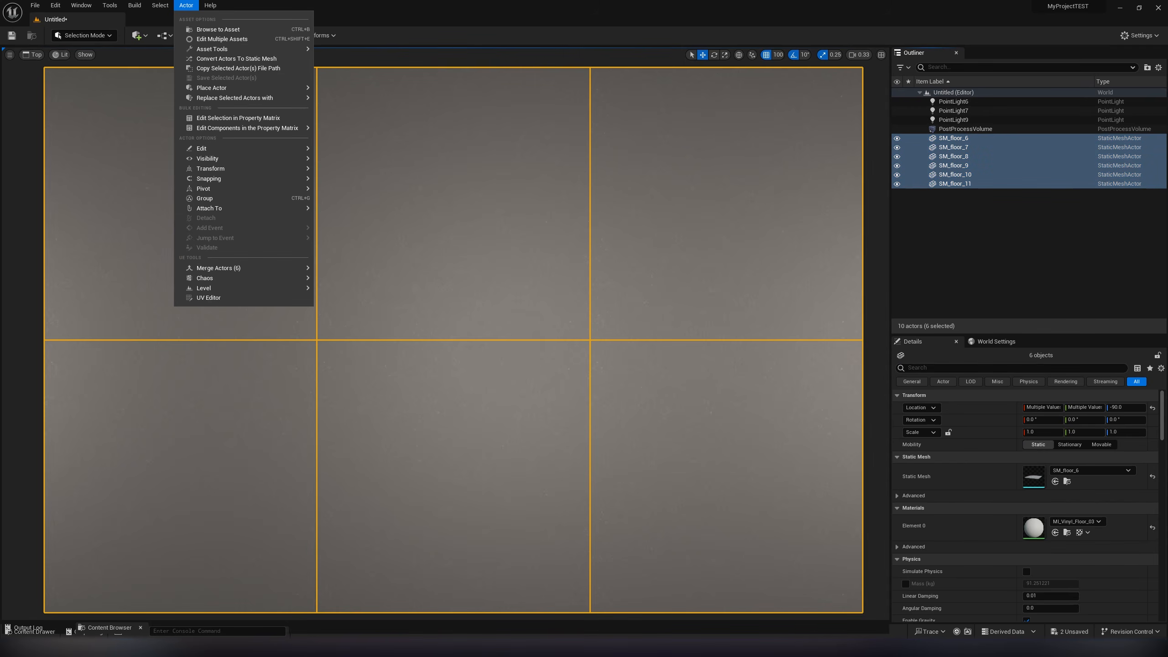
{"action": "mouse_move", "coordinate": [275, 268]}
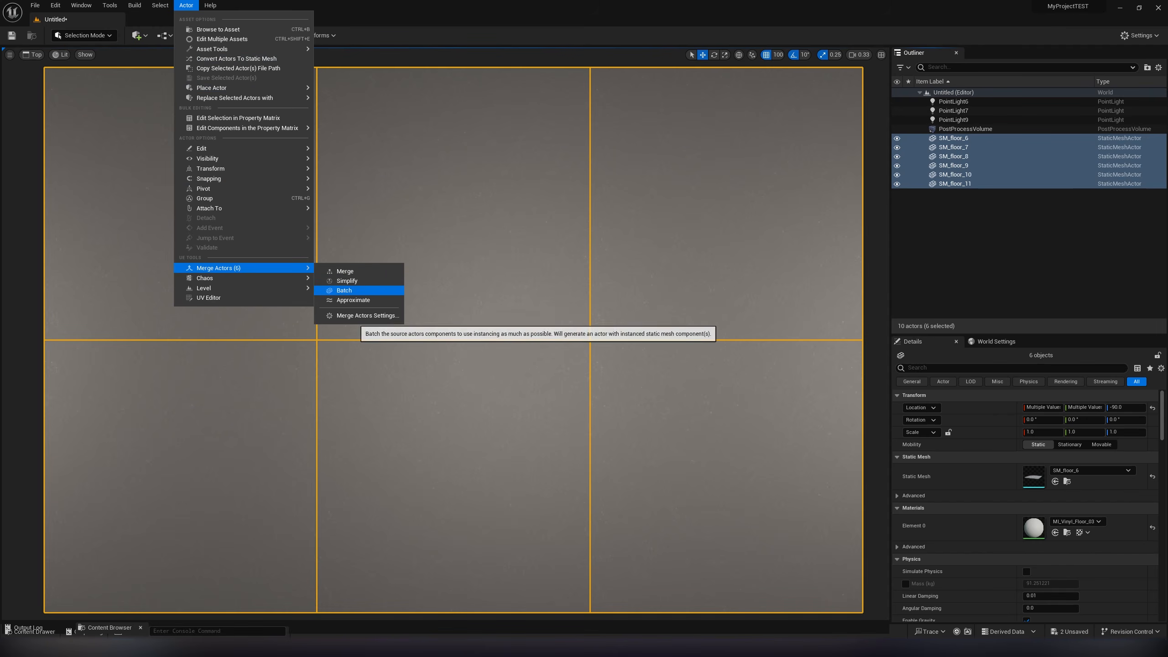
{"action": "left_click", "coordinate": [344, 290]}
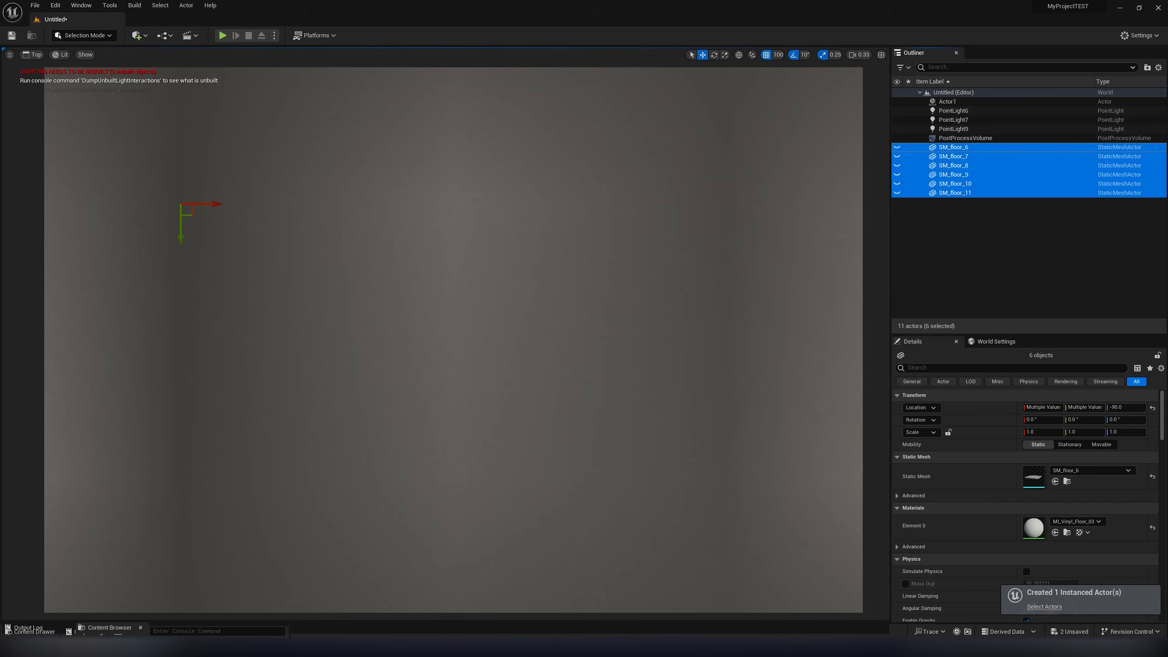
{"action": "left_click", "coordinate": [134, 5]}
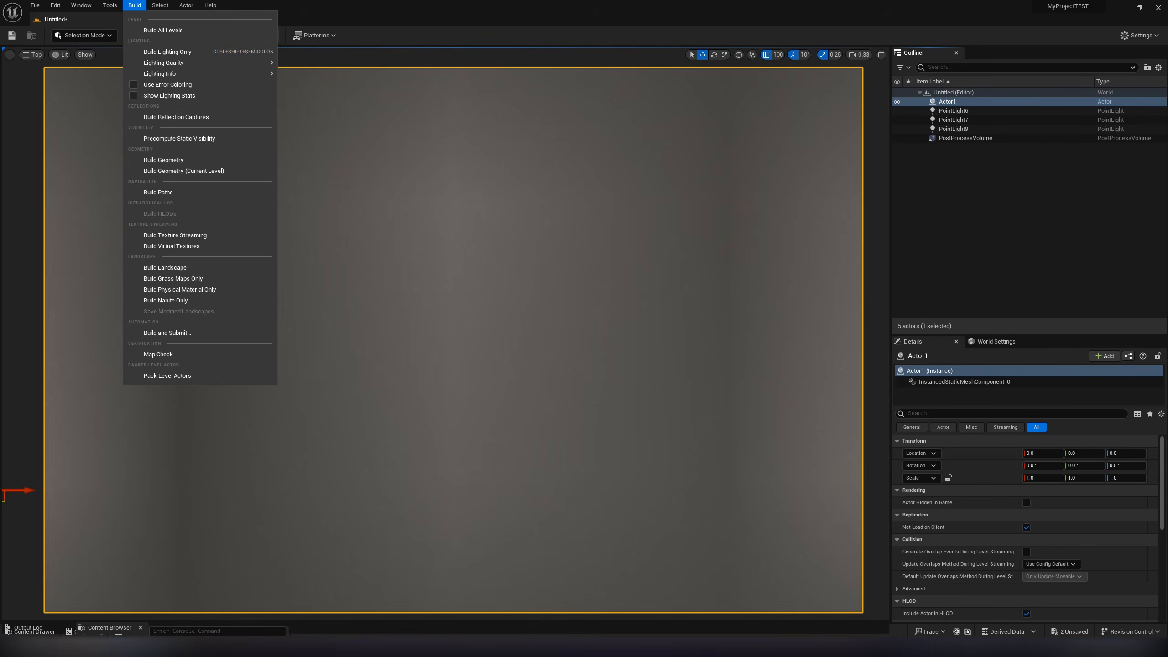
{"action": "left_click", "coordinate": [152, 52]}
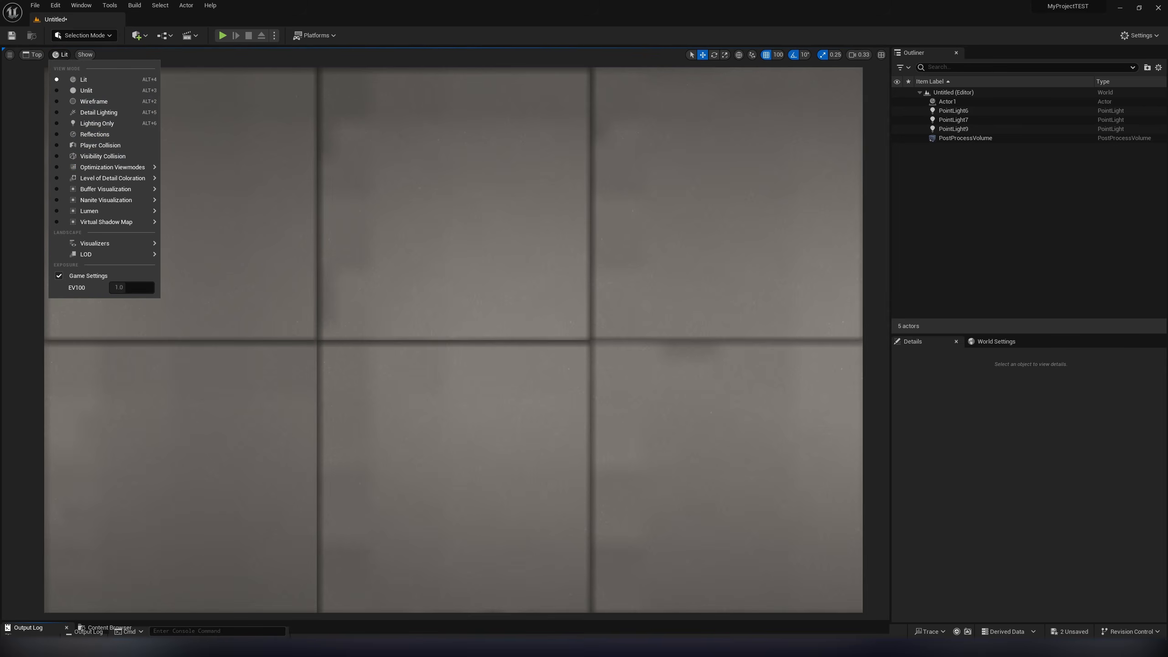
- Show the lightmap density in the viewport and override the light map resolution of the batched floor actor with 32
{"action": "mouse_move", "coordinate": [102, 162]}
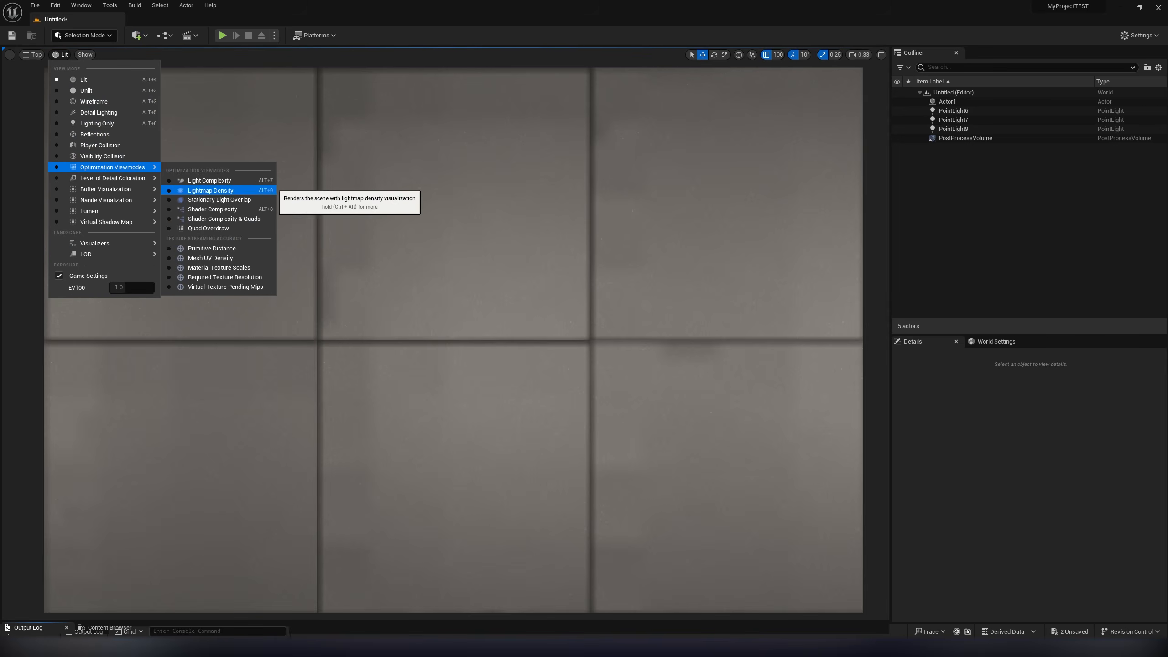
{"action": "left_click", "coordinate": [202, 188]}
{"action": "left_click", "coordinate": [947, 101]}
{"action": "left_click", "coordinate": [965, 414]}
{"action": "type", "text": "res"}
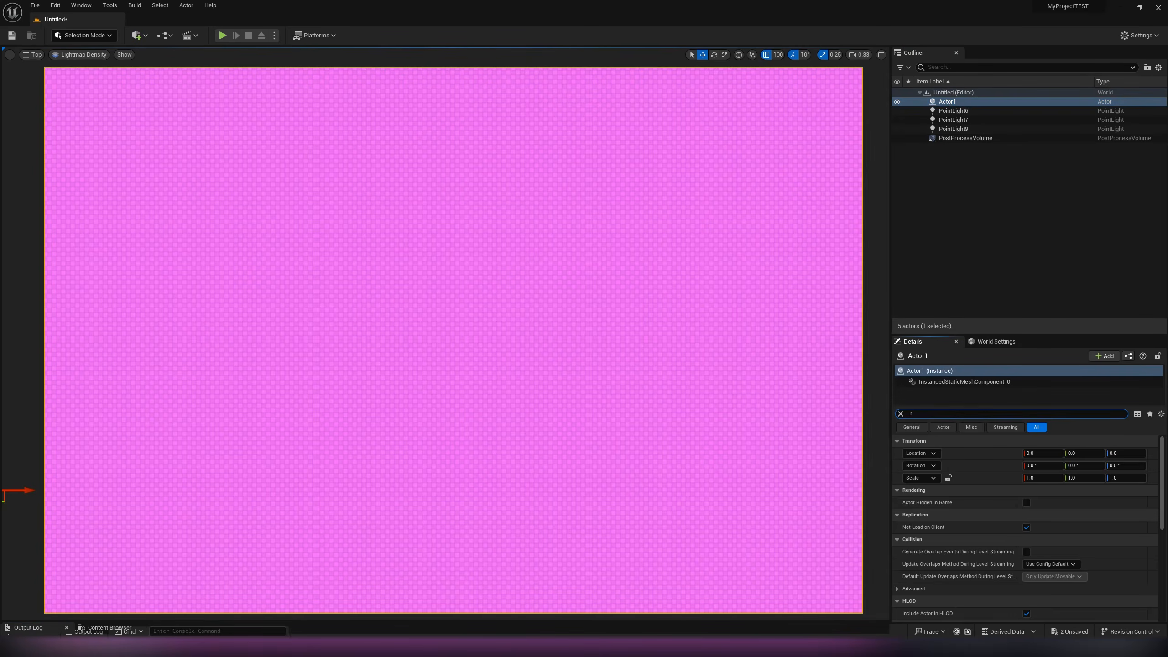
{"action": "left_click", "coordinate": [905, 503]}
{"action": "left_click", "coordinate": [1051, 503]}
{"action": "type", "text": "32"}
{"action": "key", "text": "Return"}
{"action": "left_click", "coordinate": [1029, 229]}
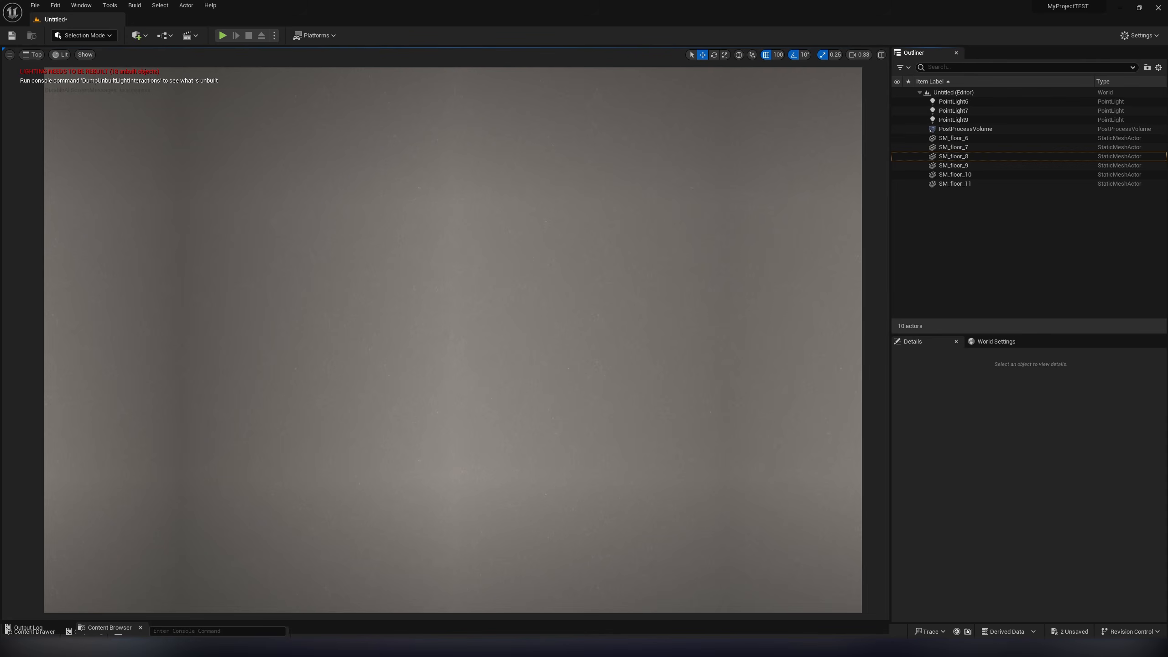
- Select the floor tiles one column at a time, SM_floor_6 with 9, 7 with 10 and 8 with 11, and clear the selection
{"action": "left_click", "coordinate": [184, 207]}
{"action": "left_click", "coordinate": [184, 473], "text": "ctrl"}
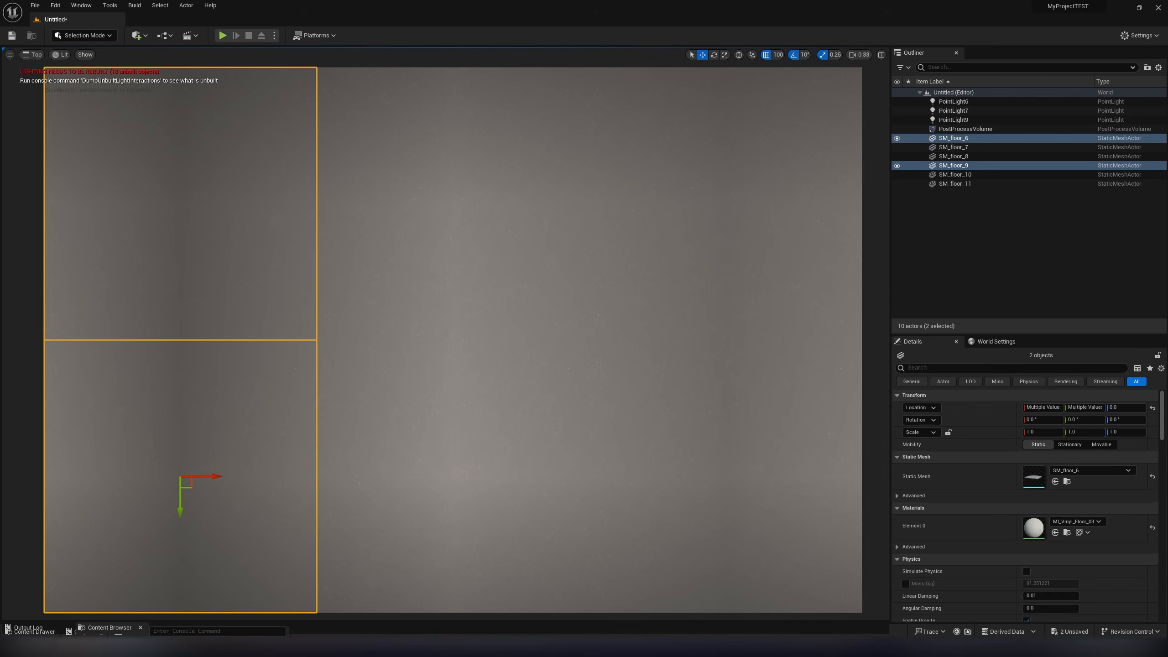
{"action": "left_click", "coordinate": [453, 203]}
{"action": "left_click", "coordinate": [453, 476], "text": "ctrl"}
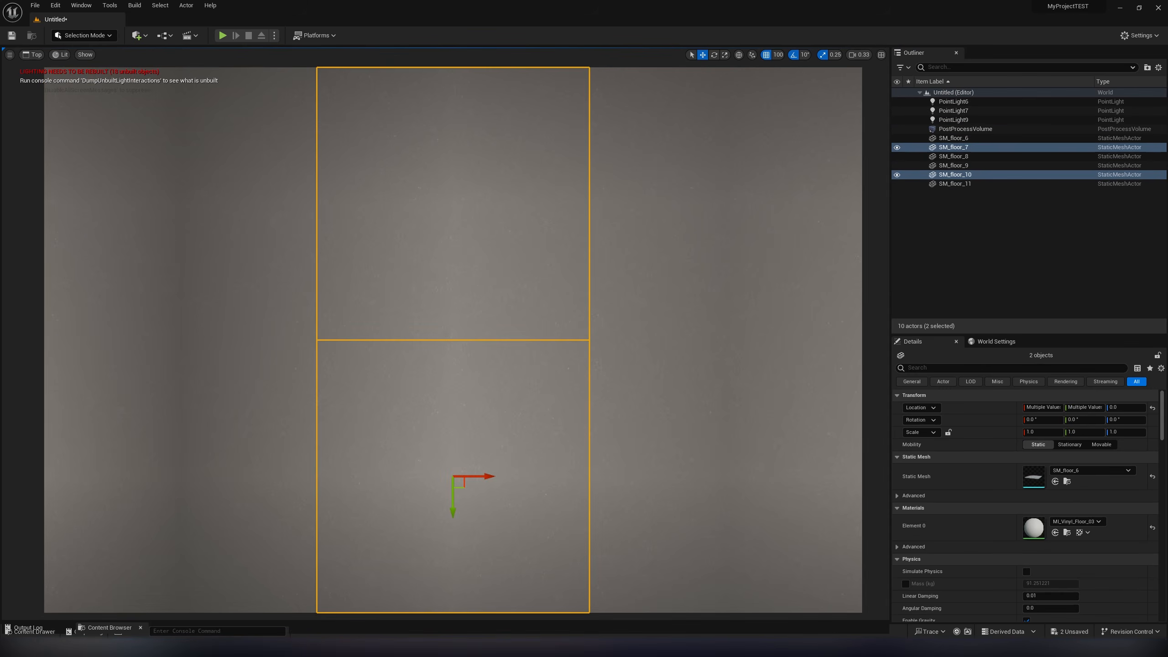
{"action": "left_click", "coordinate": [725, 203]}
{"action": "left_click", "coordinate": [725, 476], "text": "ctrl"}
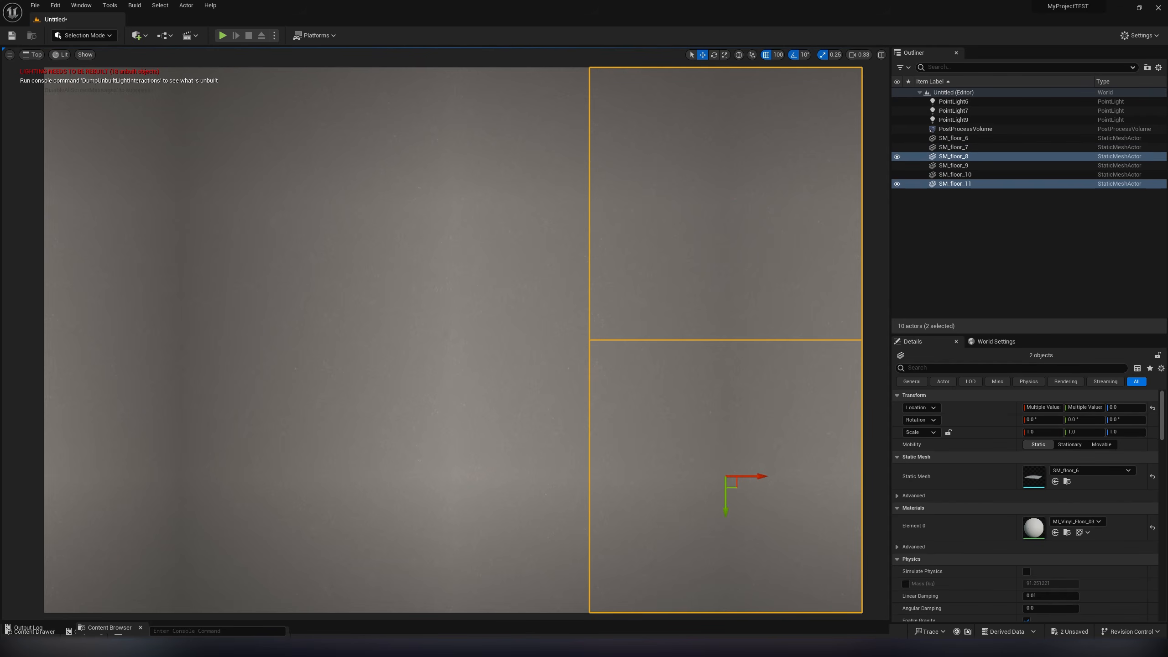
{"action": "key", "text": "Escape"}
- Merge SM_floor_6 through SM_floor_11 into a single static mesh saved in the Content folder, replacing the source actors
{"action": "left_click", "coordinate": [965, 138]}
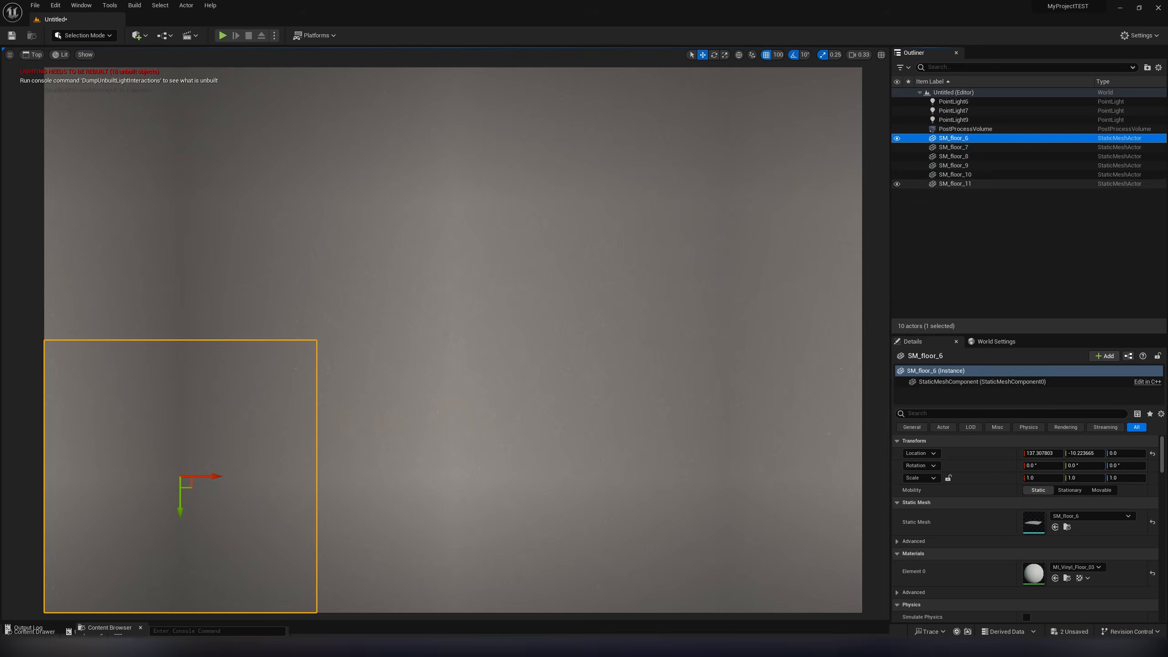
{"action": "left_click", "coordinate": [941, 184], "text": "shift"}
{"action": "left_click", "coordinate": [186, 5]}
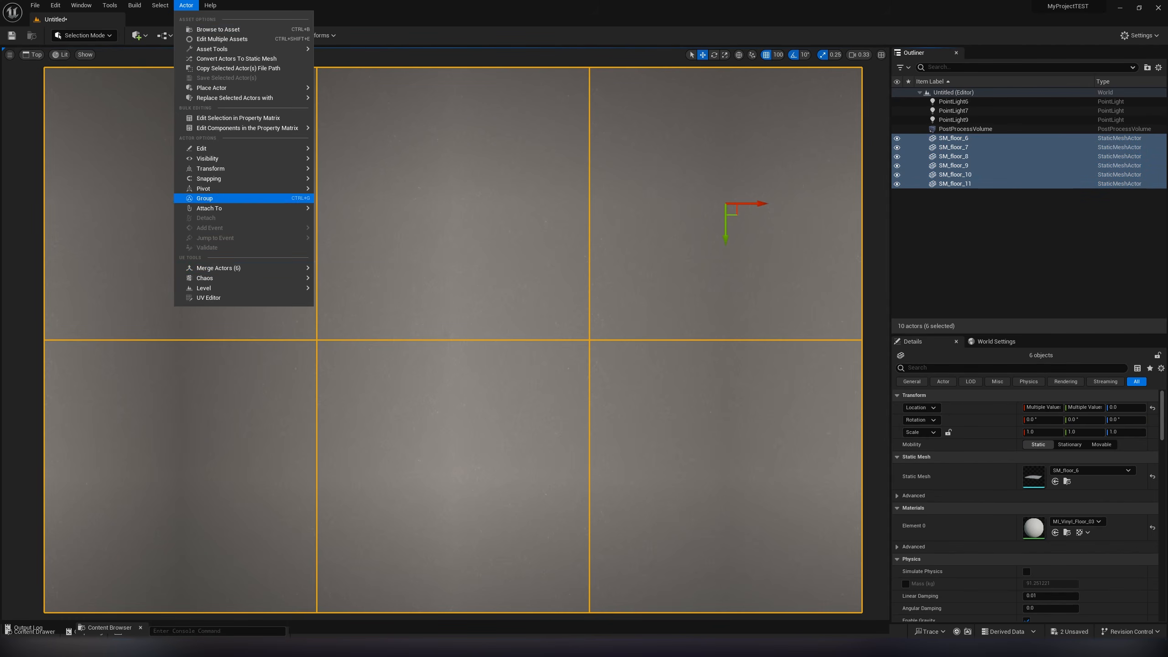
{"action": "mouse_move", "coordinate": [248, 268]}
{"action": "left_click", "coordinate": [366, 315]}
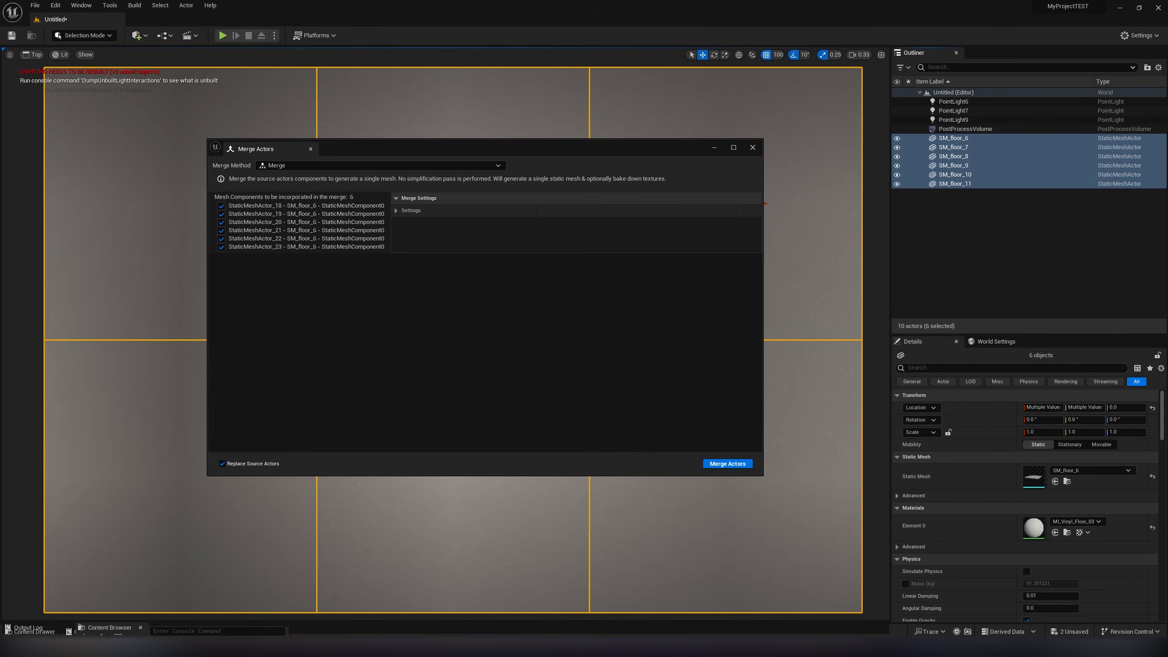
{"action": "left_click", "coordinate": [727, 462]}
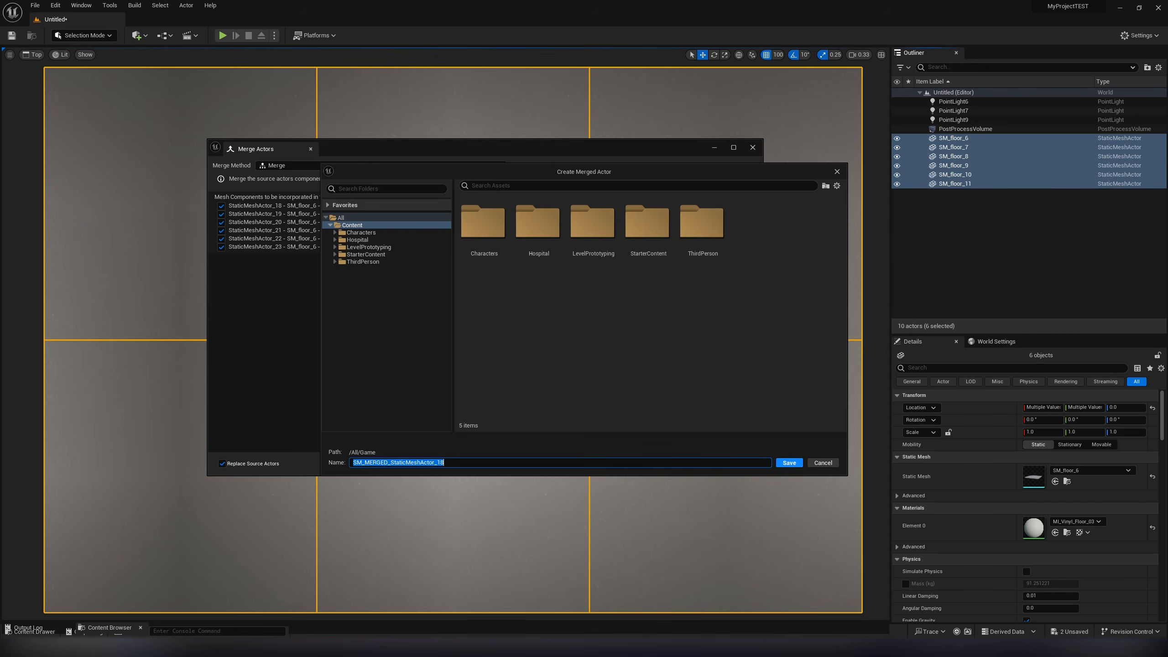
{"action": "left_click", "coordinate": [789, 463]}
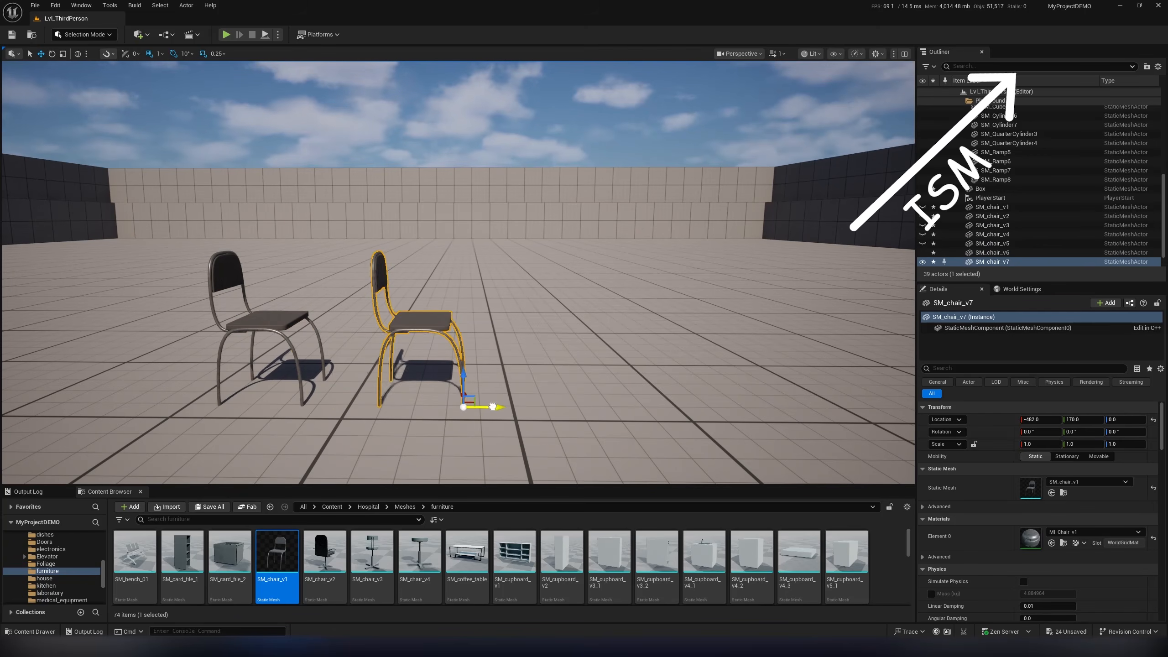
- In the MyProjectDEMO level, batch the four chairs SM_chair_v6 to SM_chair_v9 into one instanced actor
{"action": "left_click", "coordinate": [416, 317], "text": "ctrl"}
{"action": "left_click", "coordinate": [266, 318], "text": "ctrl"}
{"action": "left_click", "coordinate": [186, 5]}
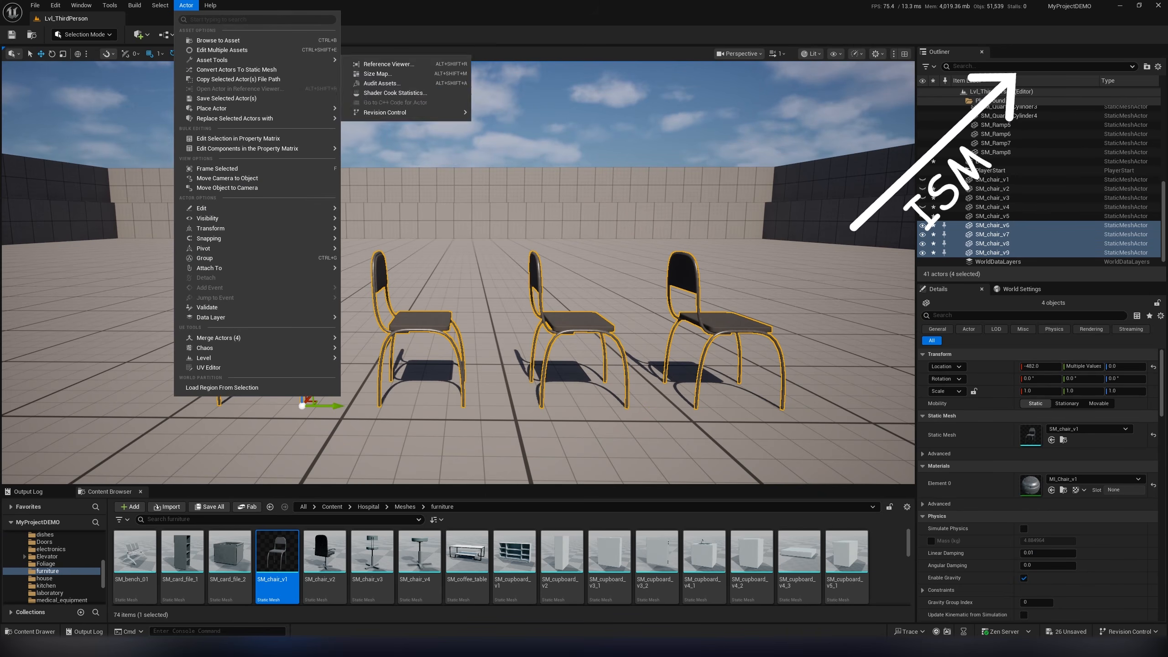
{"action": "mouse_move", "coordinate": [216, 338]}
{"action": "left_click", "coordinate": [370, 361]}
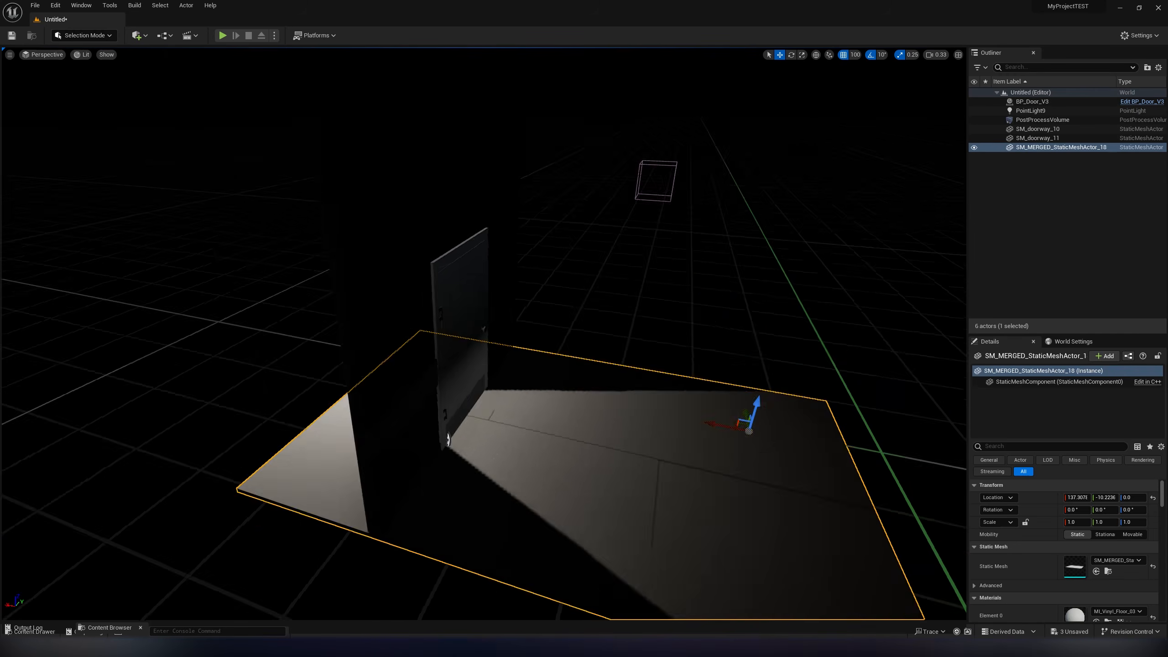
- Turn off grid snapping and position the SM_Light_Blocker mesh at the base of the doorway around the door
{"action": "left_click_drag", "start_coordinate": [574, 391], "coordinate": [506, 391], "text": "alt"}
{"action": "left_click", "coordinate": [575, 396]}
{"action": "left_click_drag", "start_coordinate": [547, 469], "coordinate": [783, 455], "text": "alt"}
{"action": "left_click_drag", "start_coordinate": [528, 621], "coordinate": [528, 460]}
{"action": "left_click_drag", "start_coordinate": [812, 583], "coordinate": [535, 620]}
{"action": "left_click", "coordinate": [842, 55]}
{"action": "right_click_drag", "start_coordinate": [643, 322], "coordinate": [639, 396]}
{"action": "left_click_drag", "start_coordinate": [584, 505], "coordinate": [620, 495]}
{"action": "right_click_drag", "start_coordinate": [620, 495], "coordinate": [699, 492]}
{"action": "right_click_drag", "start_coordinate": [594, 523], "coordinate": [540, 488]}
- Enable Actor Hidden In Game for SM_Light_Blocker and rebuild only the lighting
{"action": "left_click", "coordinate": [1052, 446]}
{"action": "type", "text": "hidd"}
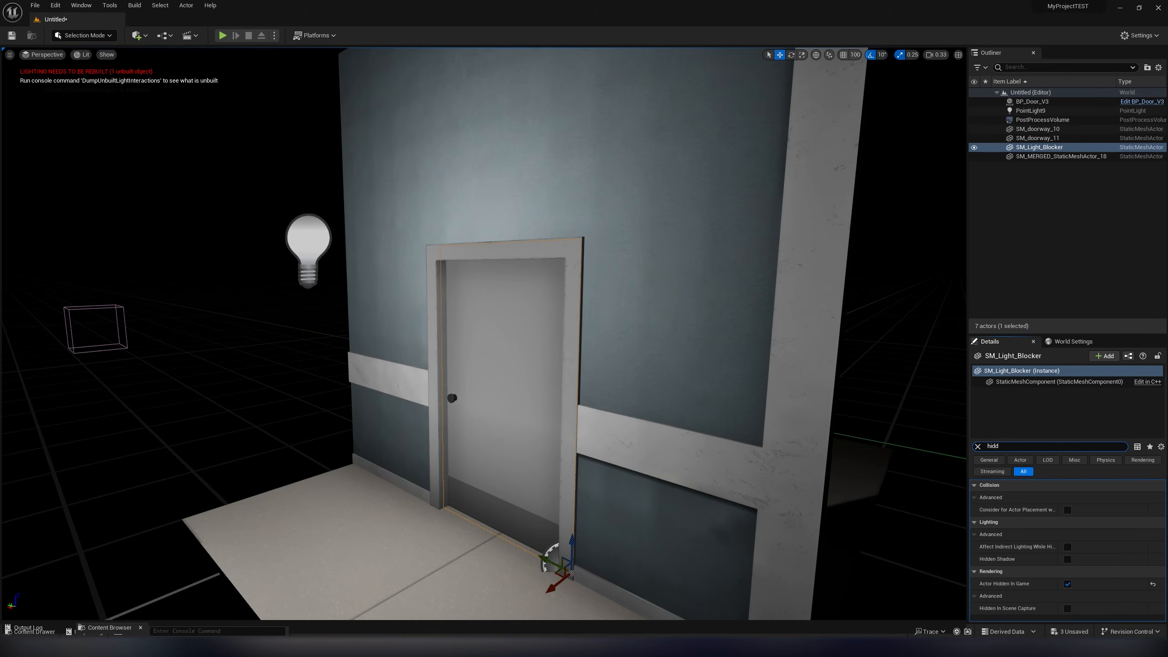
{"action": "left_click", "coordinate": [1067, 584]}
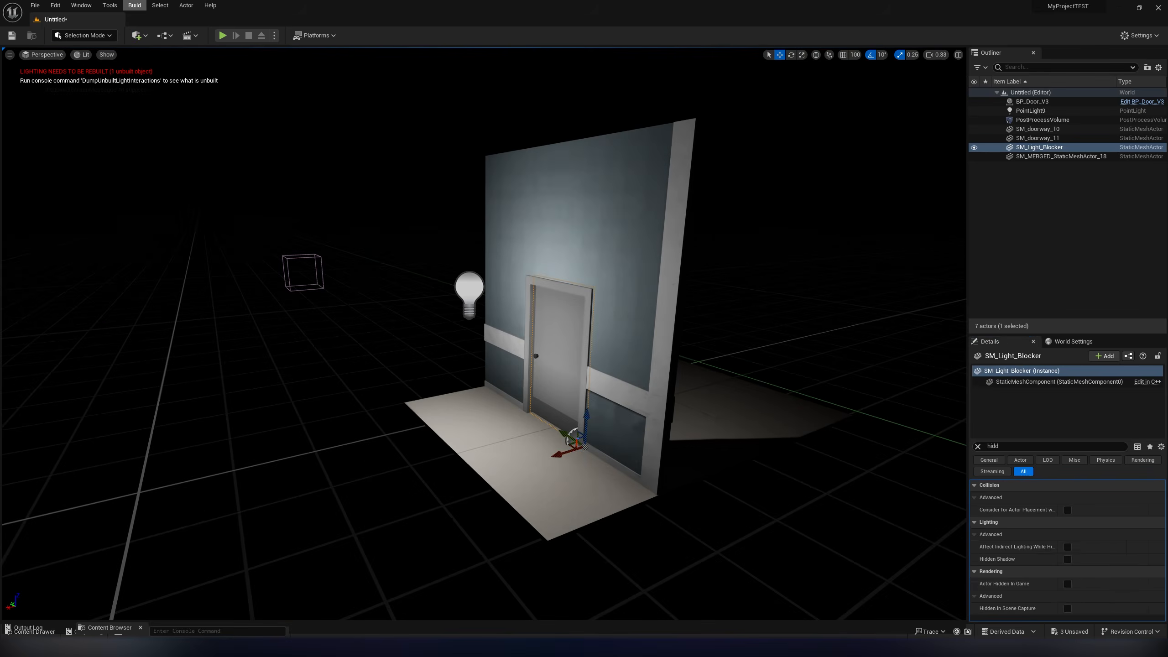
{"action": "left_click", "coordinate": [134, 5]}
{"action": "left_click", "coordinate": [156, 50]}
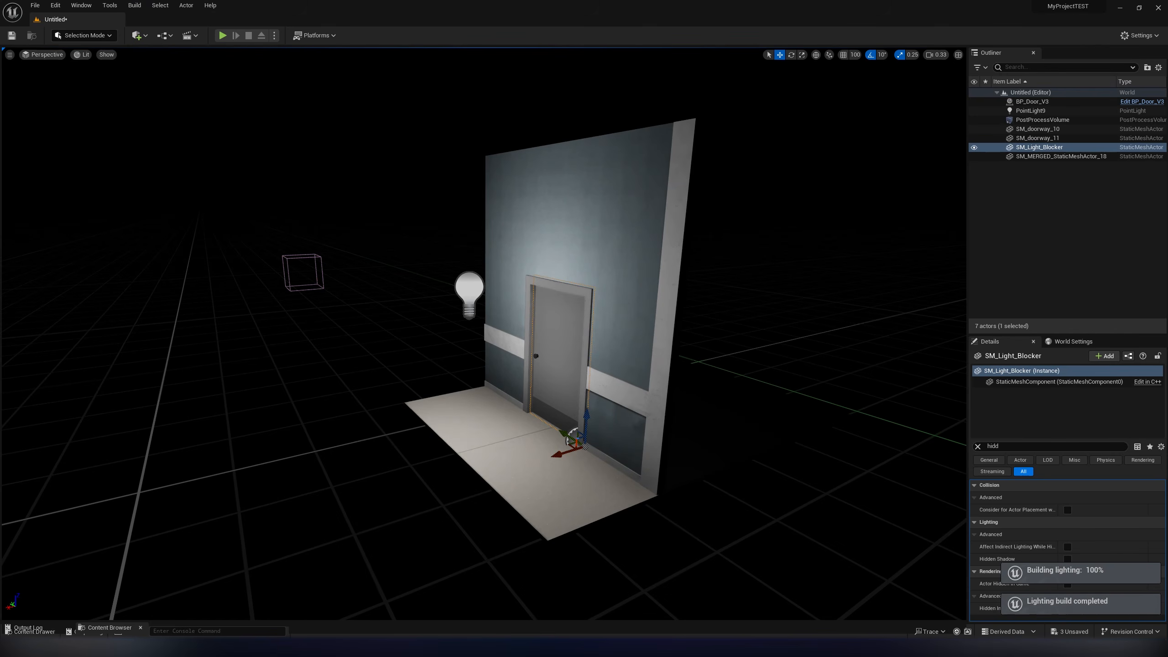
{"action": "left_click_drag", "start_coordinate": [484, 333], "coordinate": [452, 337], "text": "alt"}
{"action": "left_click", "coordinate": [385, 308]}
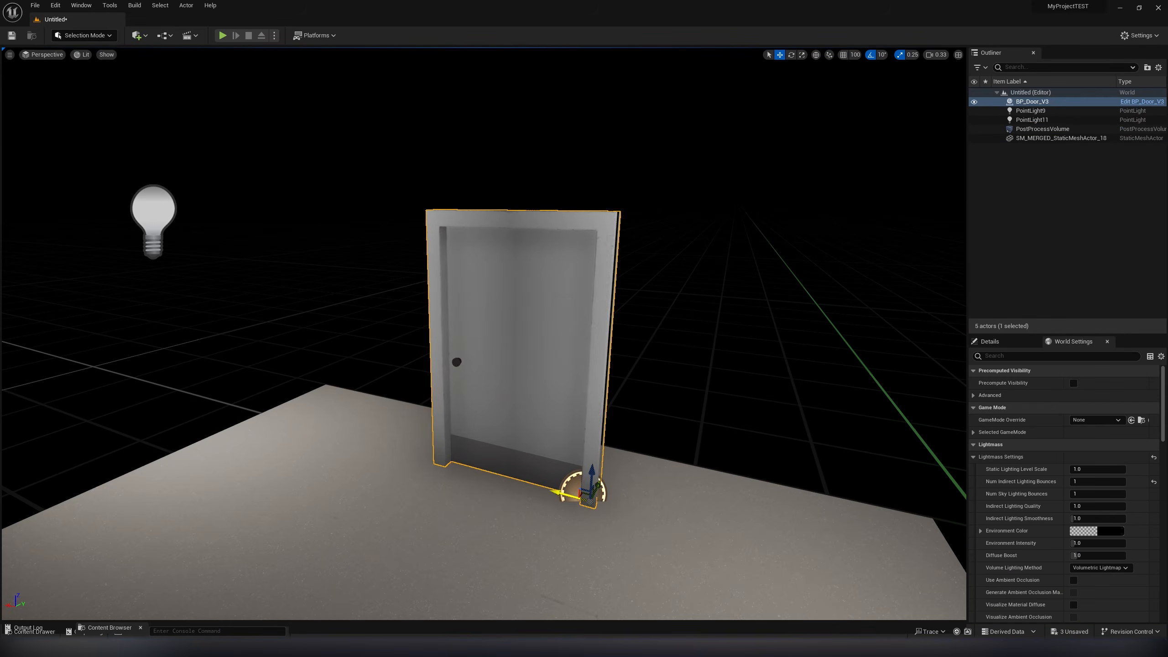
- Slide BP_Door_V3 along one axis across the merged floor, between the two point lights
{"action": "mouse_move", "coordinate": [547, 490]}
{"action": "left_mouse_down"}
{"action": "mouse_move", "coordinate": [524, 486]}
{"action": "mouse_move", "coordinate": [607, 498]}
{"action": "mouse_move", "coordinate": [555, 494]}
{"action": "mouse_move", "coordinate": [573, 496]}
{"action": "left_mouse_up"}
{"action": "right_click_drag", "start_coordinate": [574, 497], "coordinate": [614, 501]}
{"action": "key", "text": "s"}
{"action": "key", "text": "s"}
{"action": "key", "text": "a"}
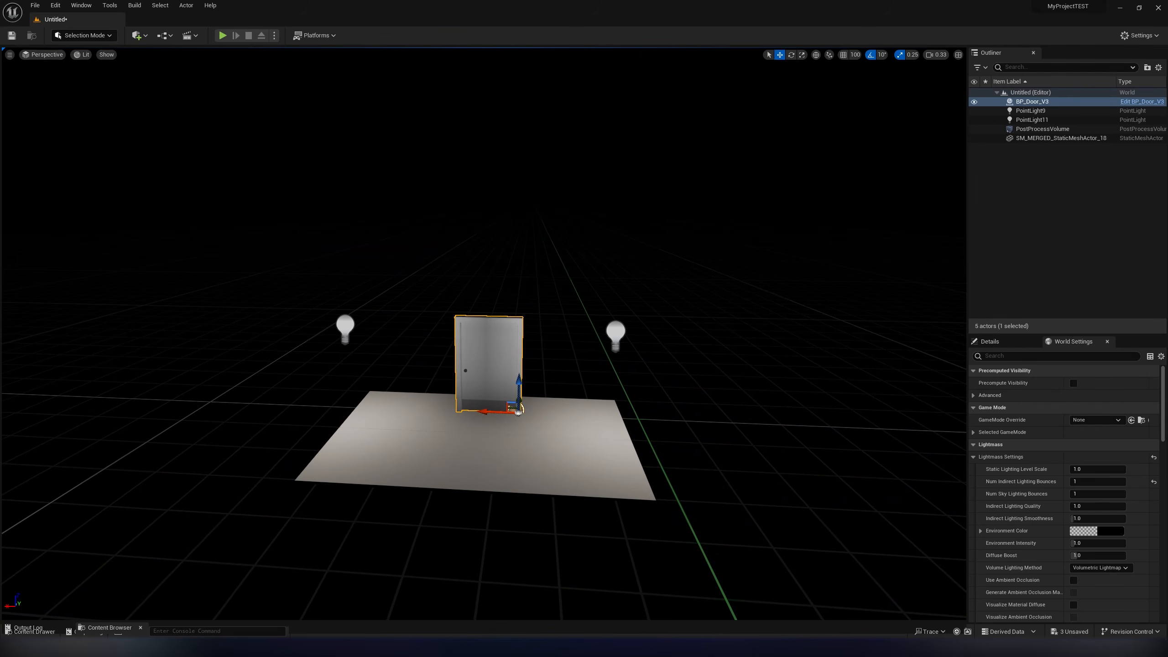
- Turn on the Volumetric Lightmap visualization in the viewport to show the lighting samples around the door
{"action": "left_click", "coordinate": [106, 55]}
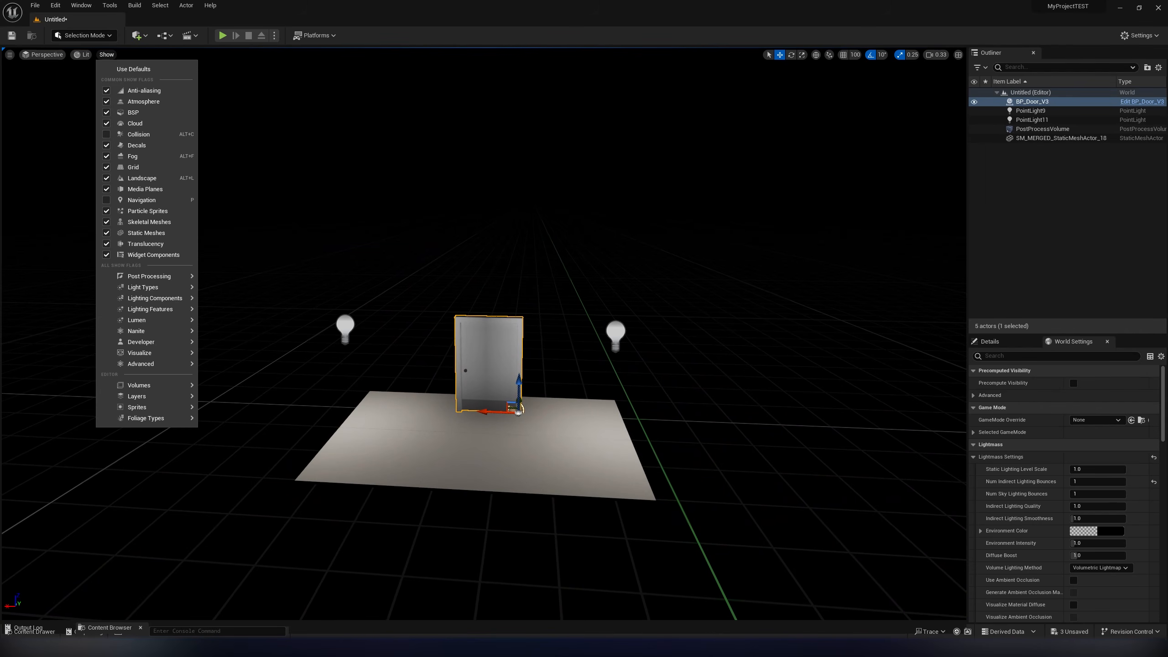
{"action": "mouse_move", "coordinate": [147, 353]}
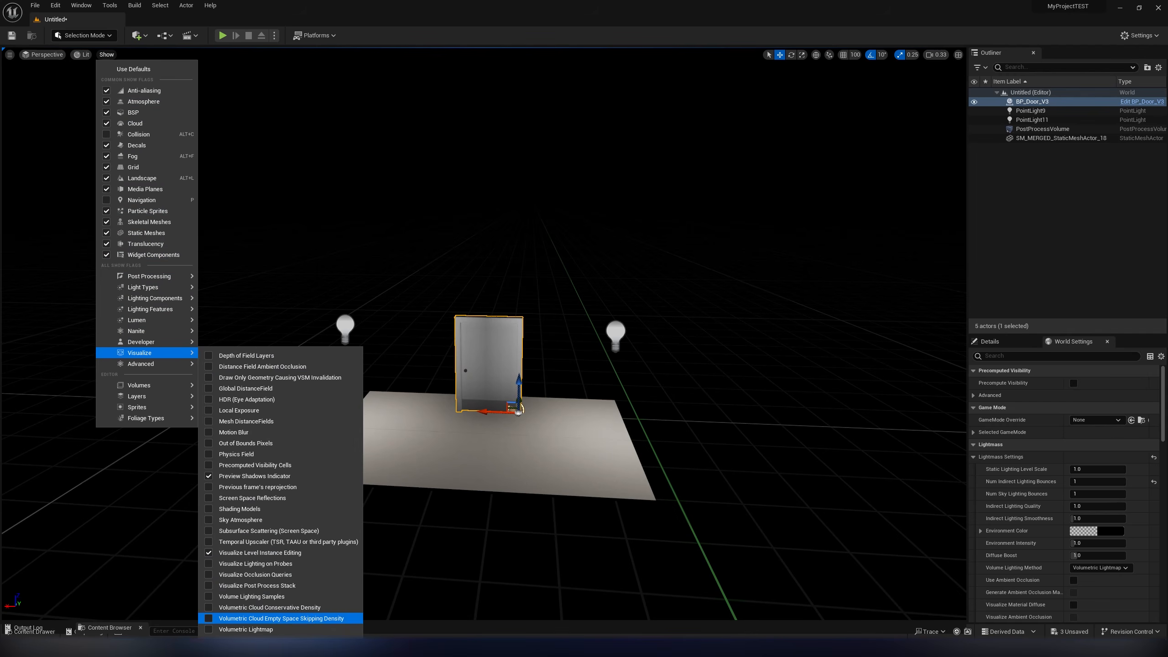
{"action": "left_click", "coordinate": [245, 629]}
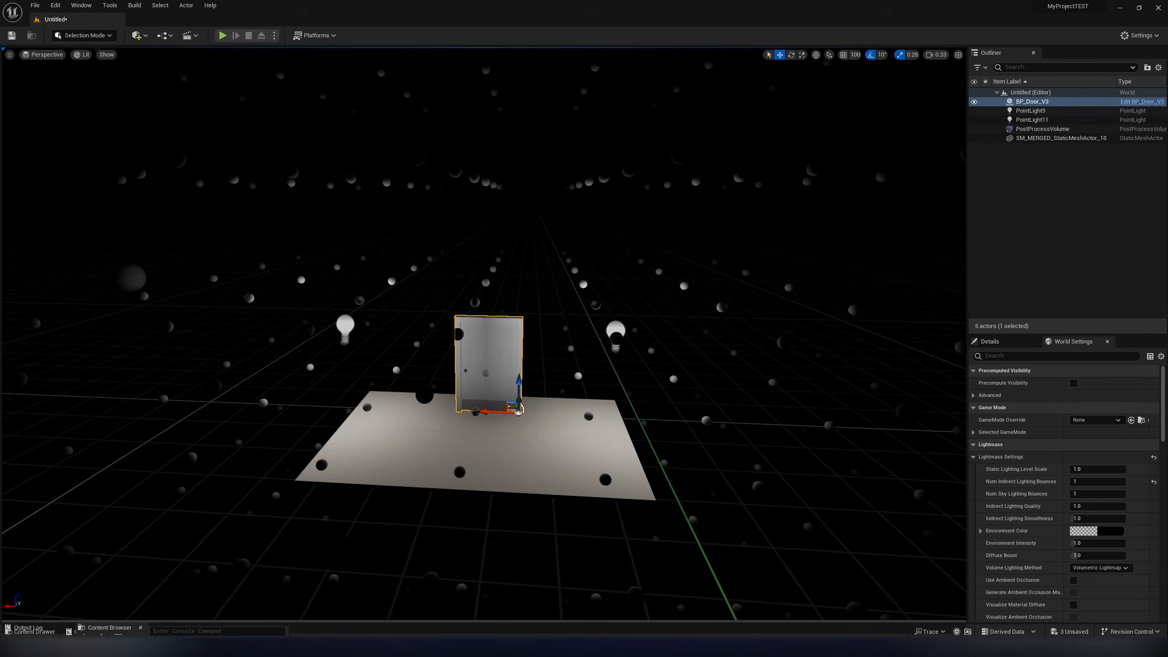
{"action": "key", "text": "a"}
{"action": "right_click_drag", "start_coordinate": [483, 334], "coordinate": [501, 334]}
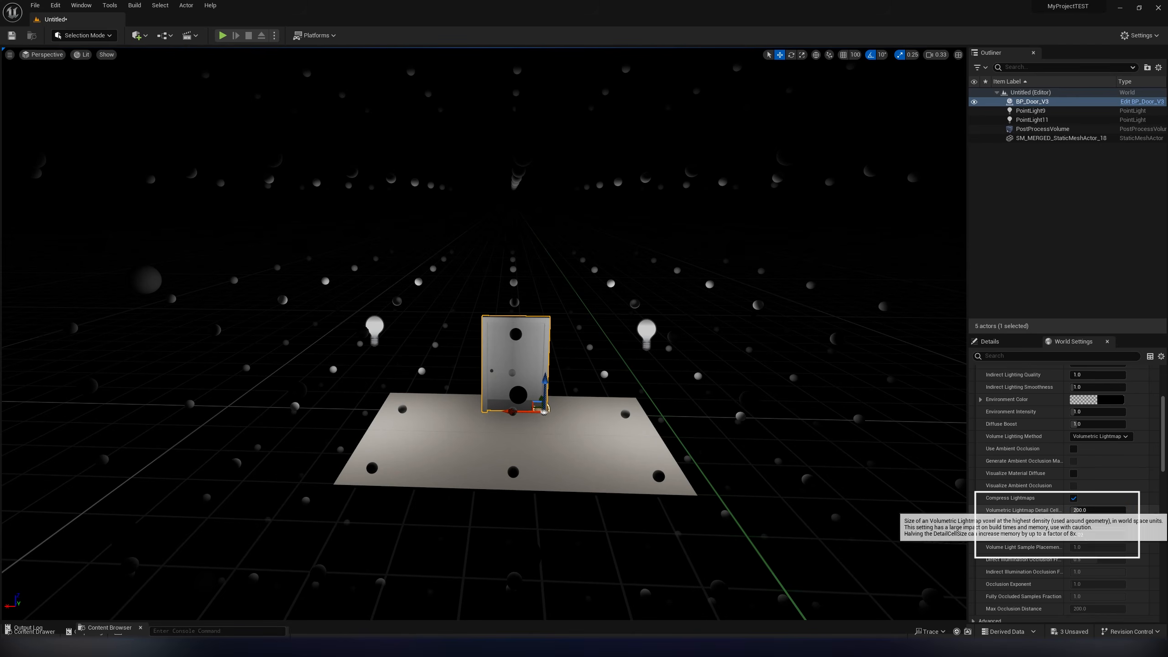
- Set the Volumetric Lightmap Detail Cell Size to 50 and the Maximum Brick Memory to 100, rebuilding the lighting after each change
{"action": "left_click", "coordinate": [1107, 511]}
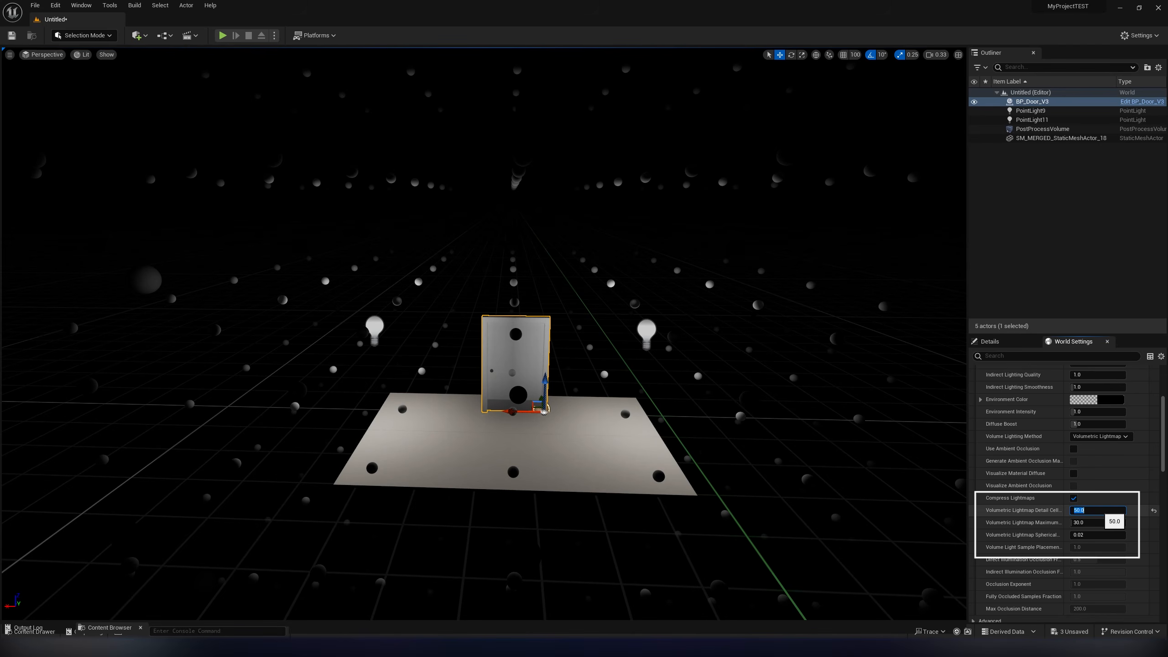
{"action": "left_click", "coordinate": [136, 6]}
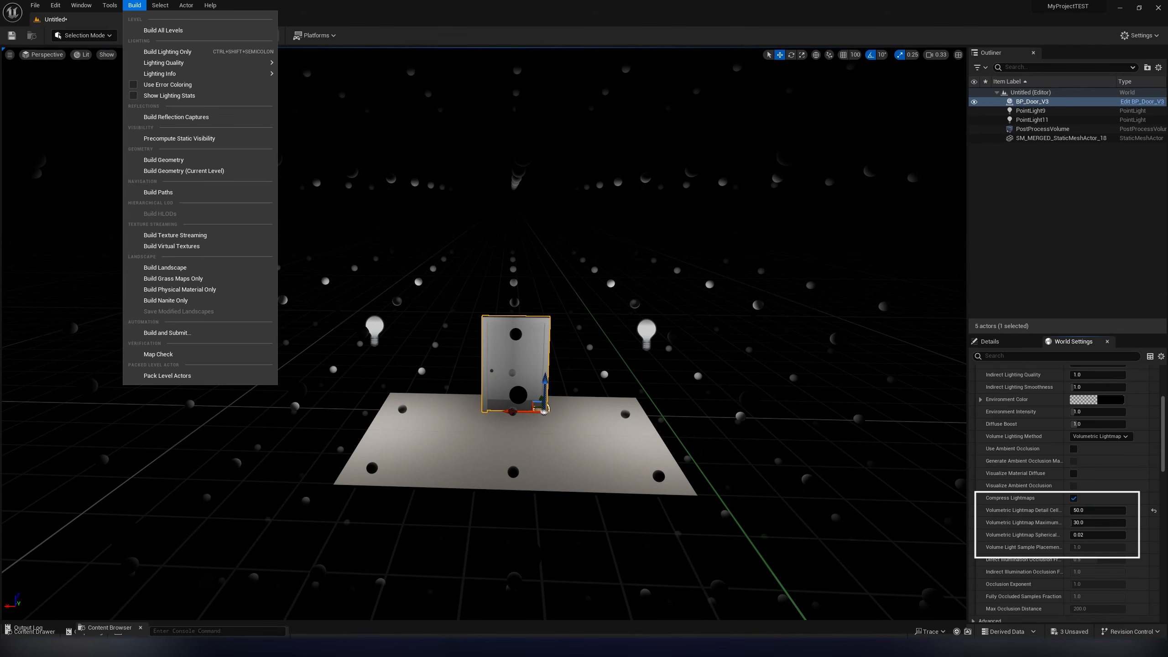
{"action": "left_click", "coordinate": [161, 51]}
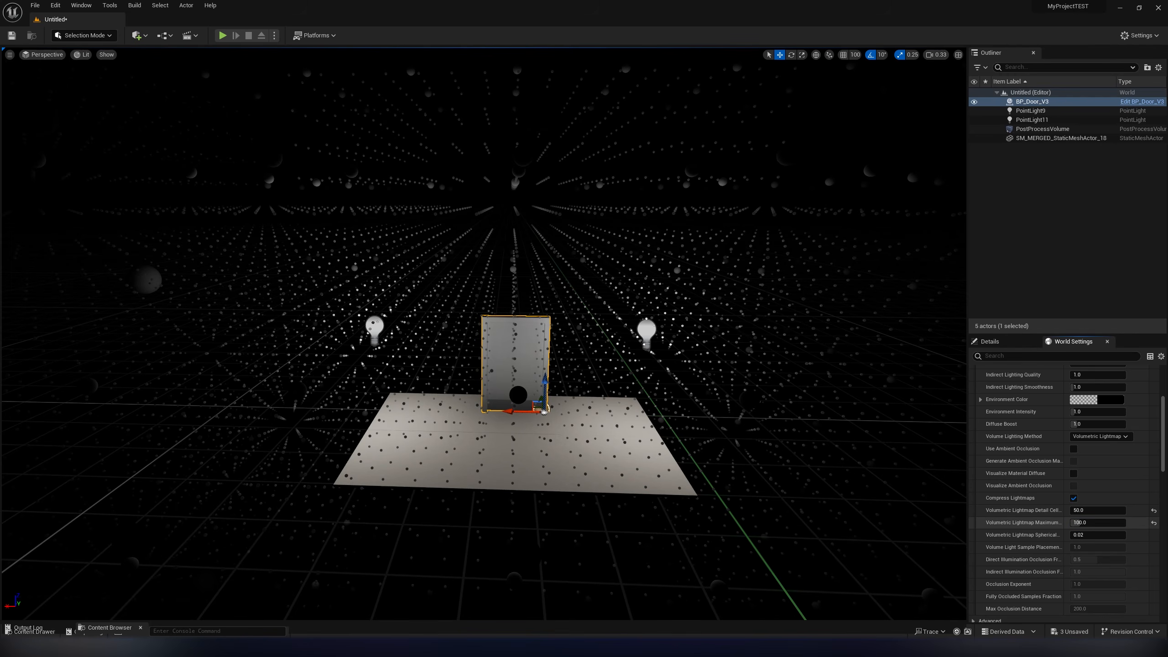
{"action": "left_click", "coordinate": [134, 5]}
{"action": "left_click", "coordinate": [152, 51]}
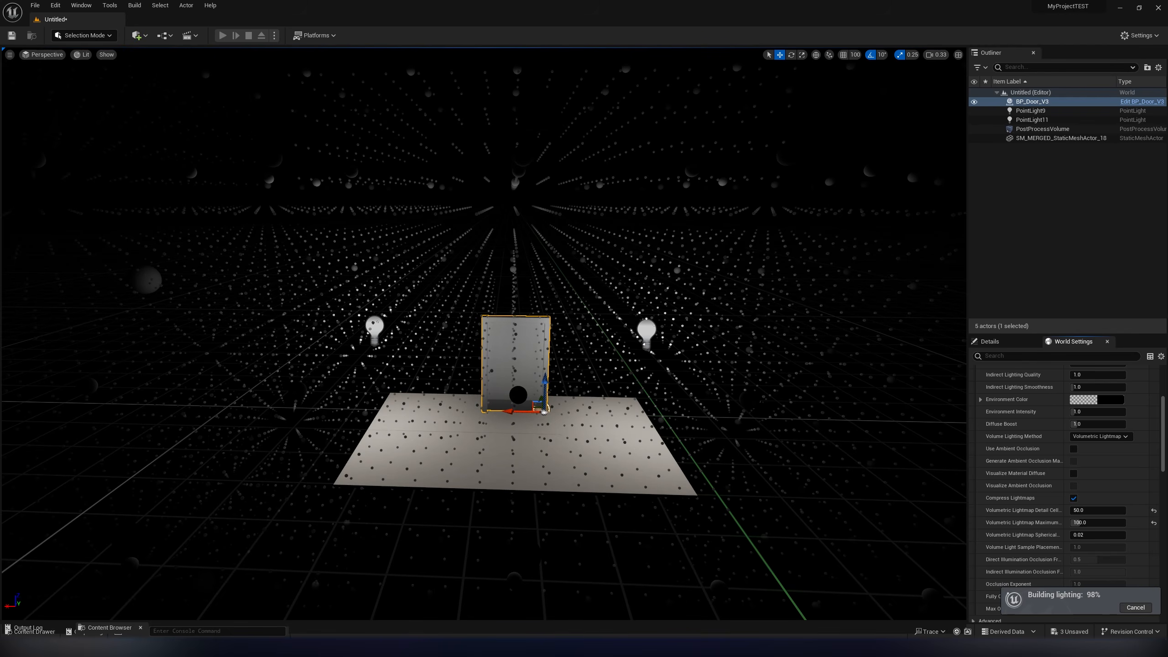
- Examine the lighting on BP_Door_V3 up close while sliding it slightly among the denser volumetric lightmap samples
{"action": "key", "text": "d"}
{"action": "right_click_drag", "start_coordinate": [483, 331], "coordinate": [439, 338]}
{"action": "key", "text": "w"}
{"action": "key", "text": "w"}
{"action": "key", "text": "d"}
{"action": "mouse_move", "coordinate": [577, 478]}
{"action": "left_mouse_down"}
{"action": "mouse_move", "coordinate": [532, 471]}
{"action": "mouse_move", "coordinate": [594, 477]}
{"action": "left_mouse_up"}
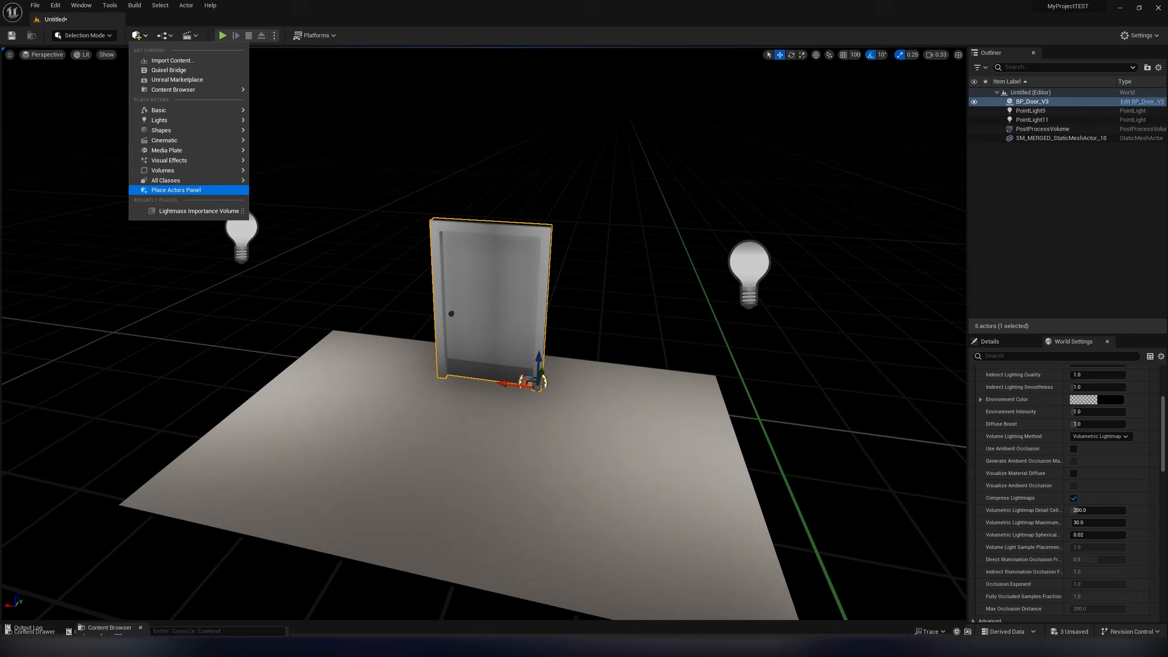
- Add a Lightmass Importance Volume to the level with the door and merged floor
{"action": "mouse_move", "coordinate": [188, 180]}
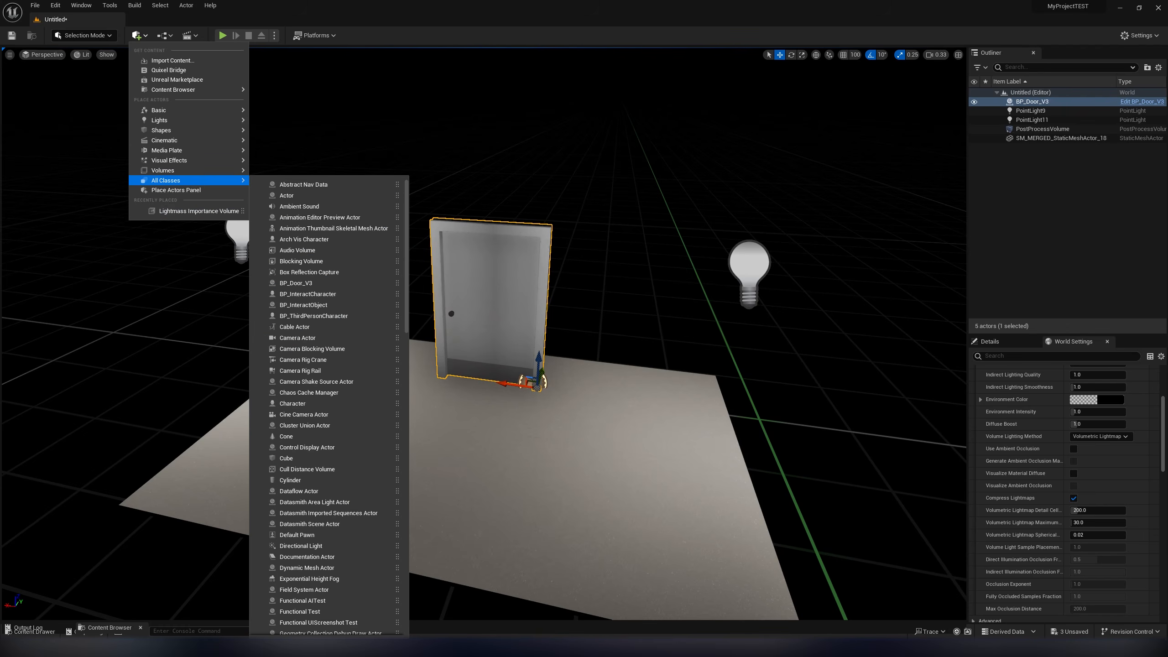
{"action": "type", "text": "light"}
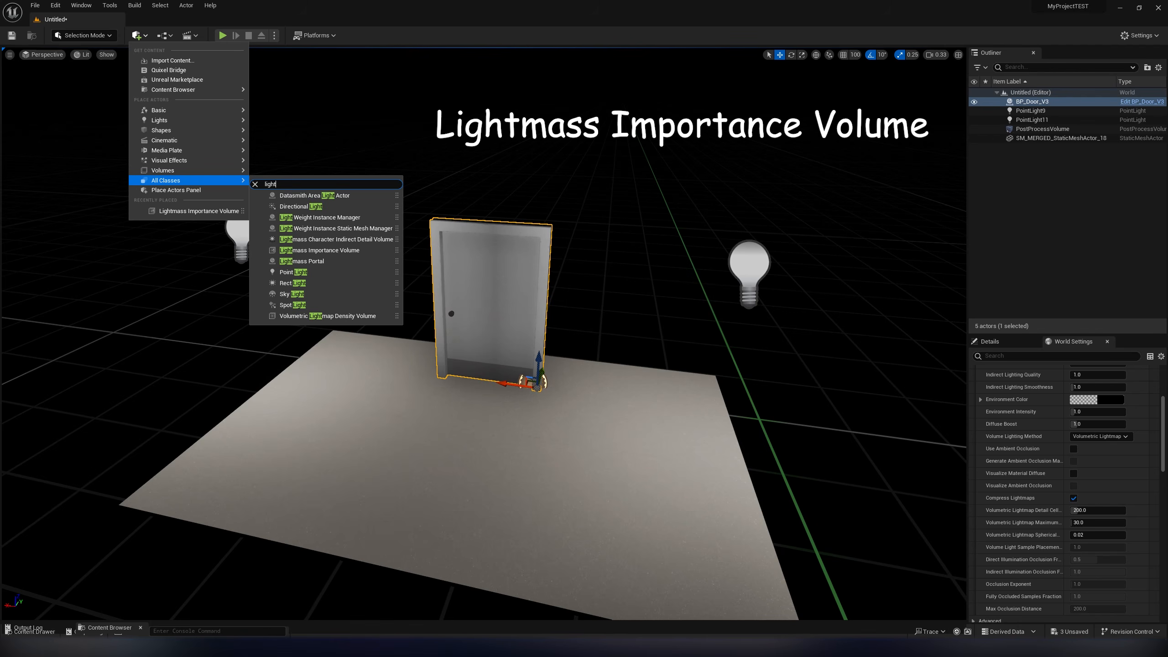
{"action": "left_click", "coordinate": [319, 250]}
- Scale the Lightmass Importance Volume until it encloses the merged floor, door and both point lights, and build the lighting only
{"action": "key", "text": "e"}
{"action": "key", "text": "r"}
{"action": "left_click_drag", "start_coordinate": [456, 331], "coordinate": [395, 326]}
{"action": "left_click_drag", "start_coordinate": [491, 322], "coordinate": [537, 290]}
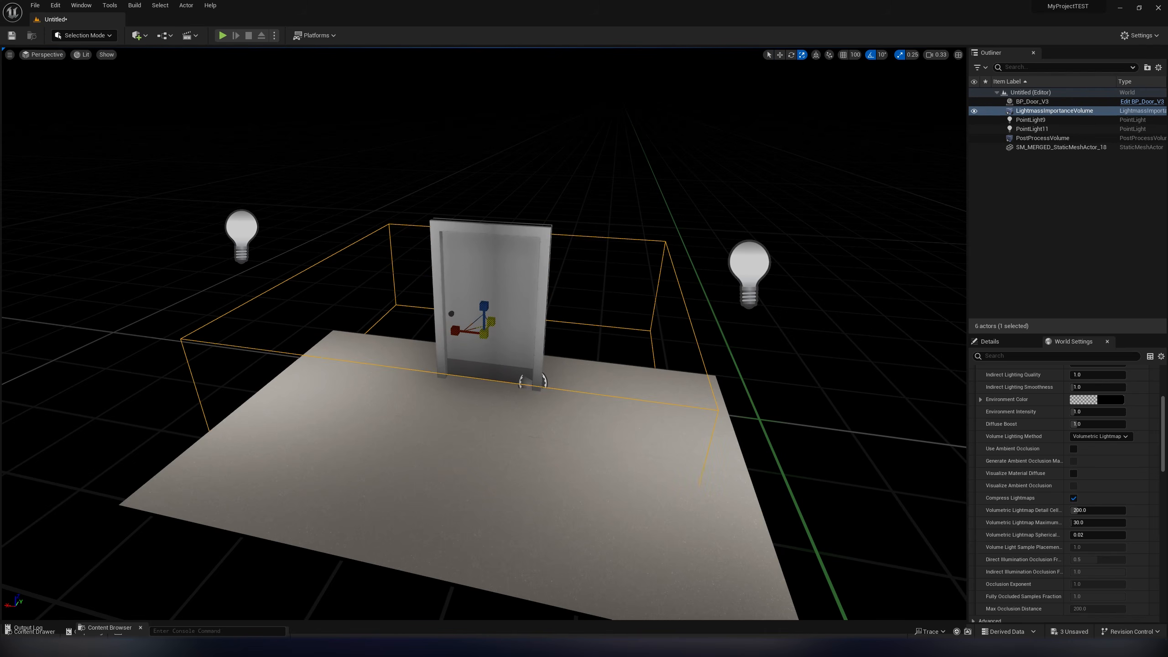
{"action": "left_click_drag", "start_coordinate": [491, 320], "coordinate": [455, 294]}
{"action": "left_click_drag", "start_coordinate": [428, 378], "coordinate": [461, 381]}
{"action": "left_click", "coordinate": [462, 424]}
{"action": "left_click", "coordinate": [134, 5]}
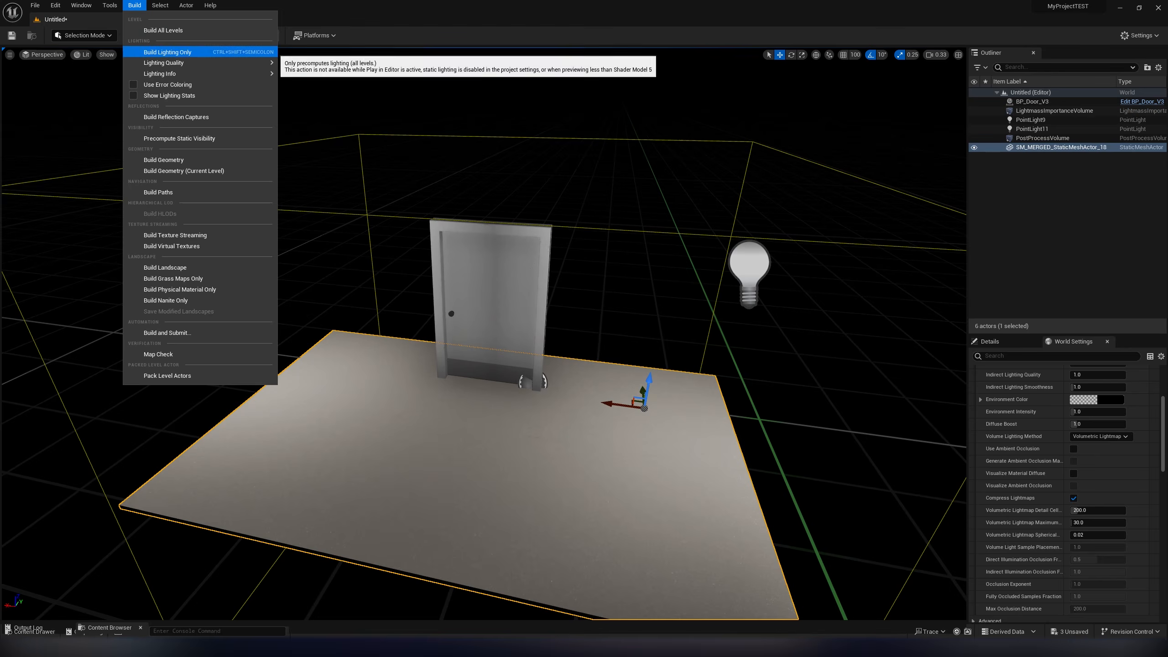
{"action": "left_click", "coordinate": [157, 52]}
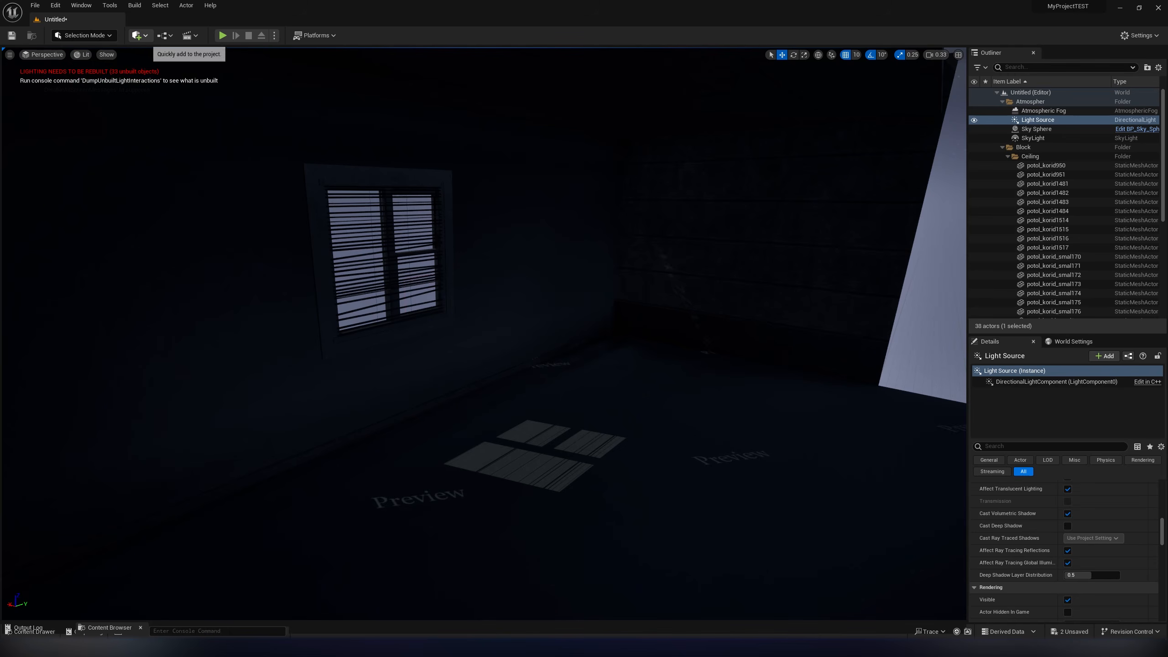
- Add a Lightmass Portal to the dark room scene and position it over the window with the blinds
{"action": "left_click", "coordinate": [137, 35]}
{"action": "mouse_move", "coordinate": [175, 180]}
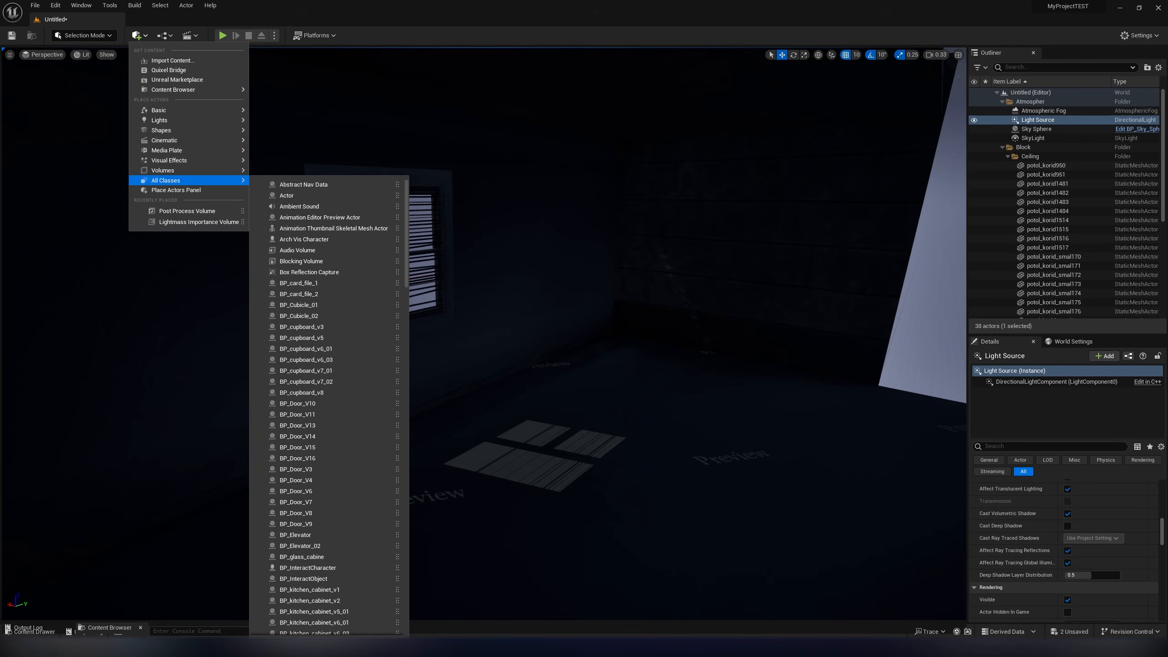
{"action": "type", "text": "porta"}
{"action": "left_click", "coordinate": [301, 206]}
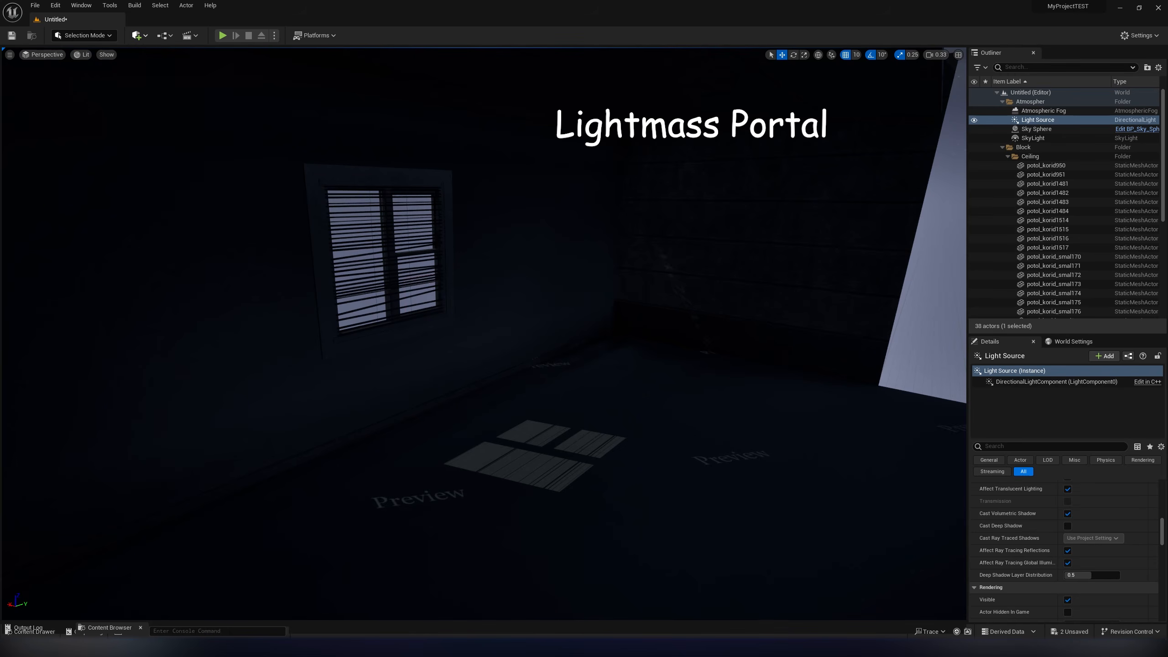
{"action": "left_click_drag", "start_coordinate": [486, 330], "coordinate": [390, 231]}
{"action": "right_click_drag", "start_coordinate": [390, 232], "coordinate": [391, 254]}
{"action": "key", "text": "s"}
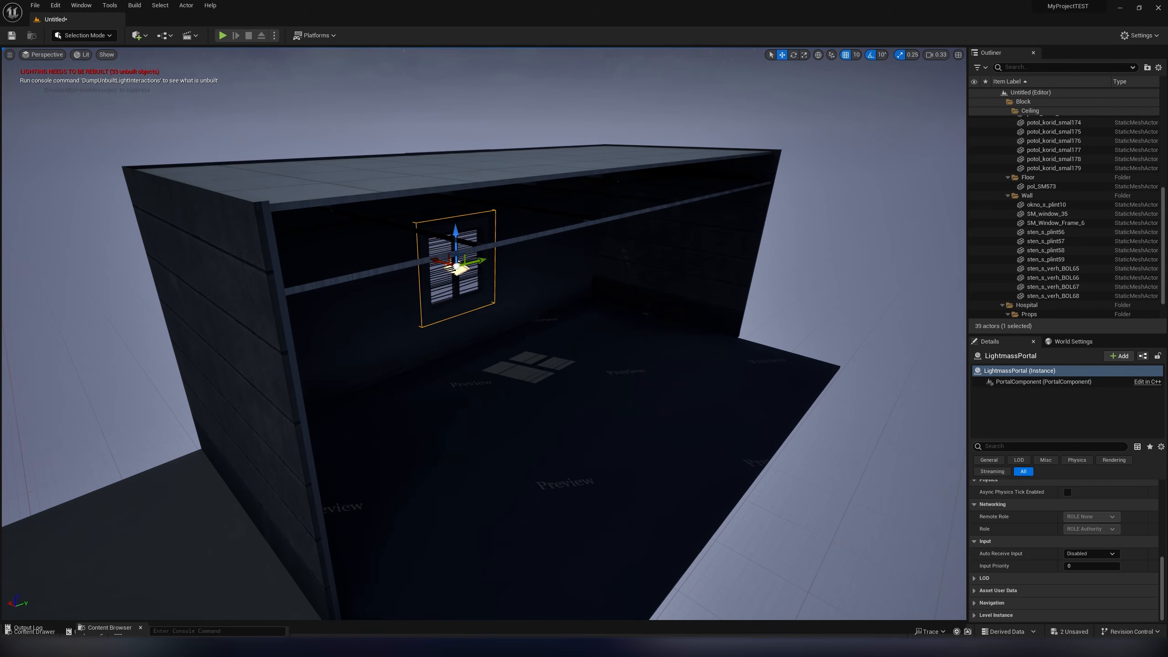
- Add a Lightmass Importance Volume to the room scene with the window portal
{"action": "left_click", "coordinate": [137, 35]}
{"action": "mouse_move", "coordinate": [184, 180]}
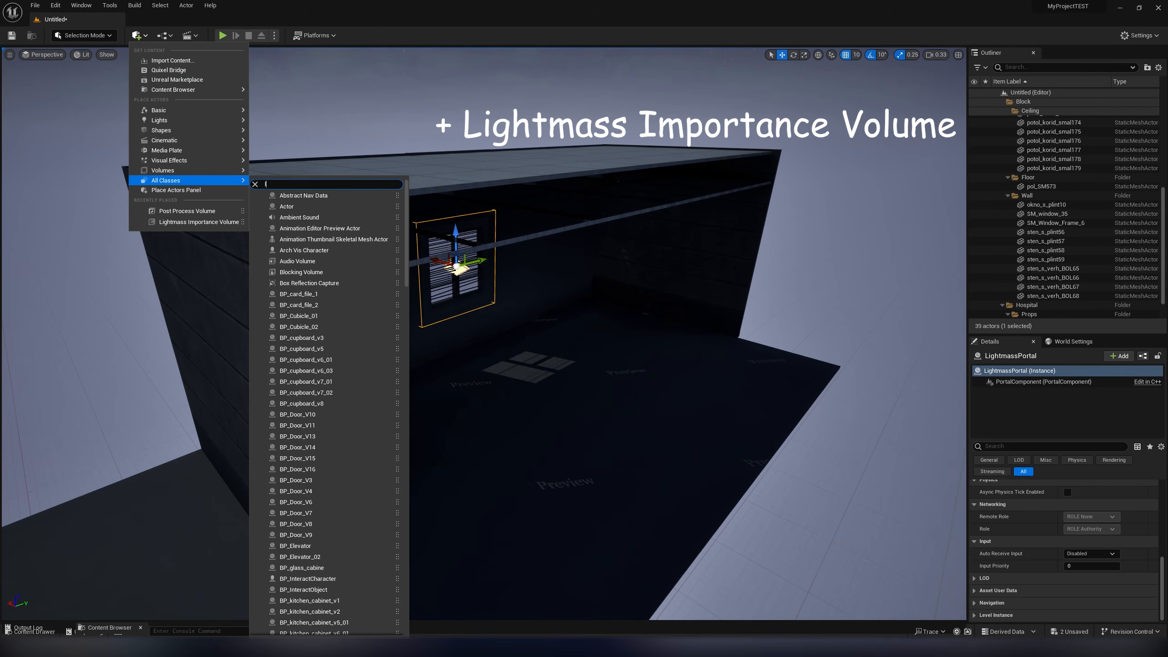
{"action": "type", "text": "ligh"}
{"action": "left_click", "coordinate": [319, 327]}
{"action": "right_click_drag", "start_coordinate": [320, 327], "coordinate": [315, 323]}
- Scale the new Lightmass Importance Volume along its axes to enclose the whole room, and start a lighting-only build
{"action": "key", "text": "s"}
{"action": "key", "text": "r"}
{"action": "left_click_drag", "start_coordinate": [518, 333], "coordinate": [580, 309]}
{"action": "left_click_drag", "start_coordinate": [498, 313], "coordinate": [498, 267]}
{"action": "left_click_drag", "start_coordinate": [478, 332], "coordinate": [512, 345]}
{"action": "key", "text": "w"}
{"action": "key", "text": "w"}
{"action": "right_click_drag", "start_coordinate": [512, 345], "coordinate": [511, 359]}
{"action": "left_click", "coordinate": [134, 5]}
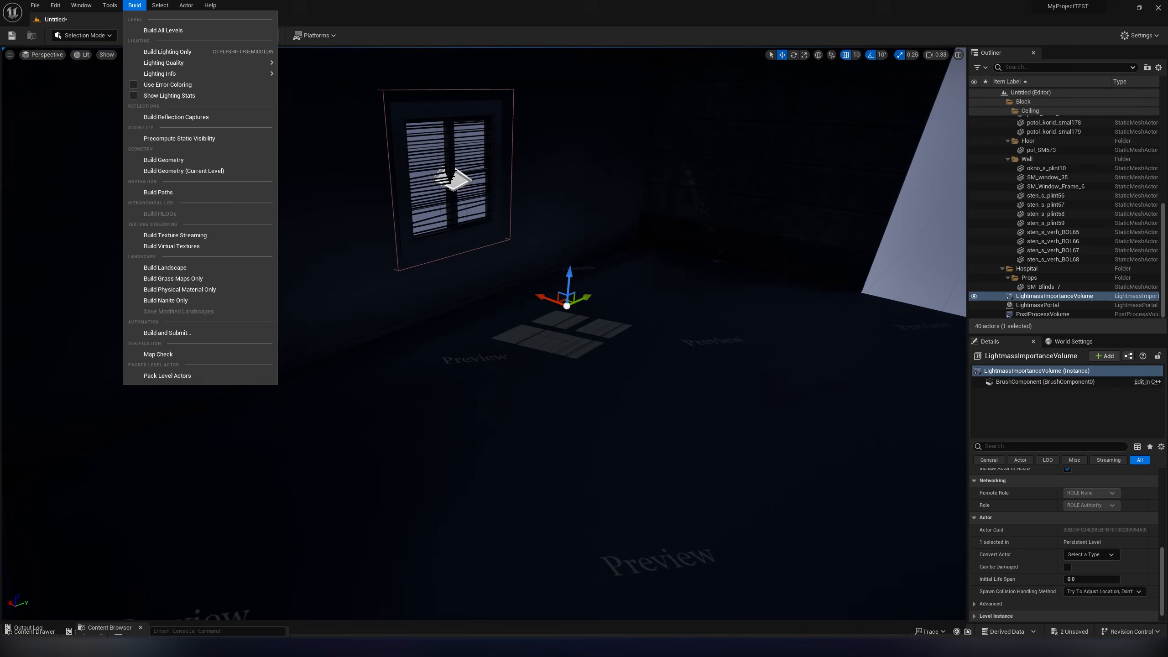
{"action": "left_click", "coordinate": [152, 49]}
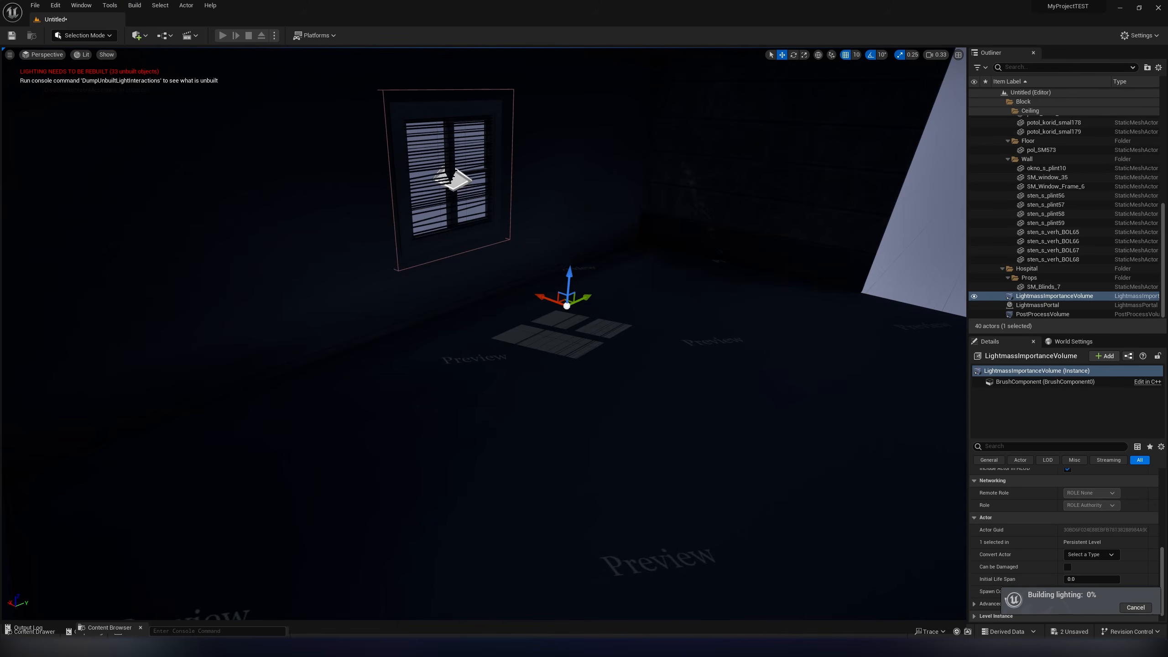